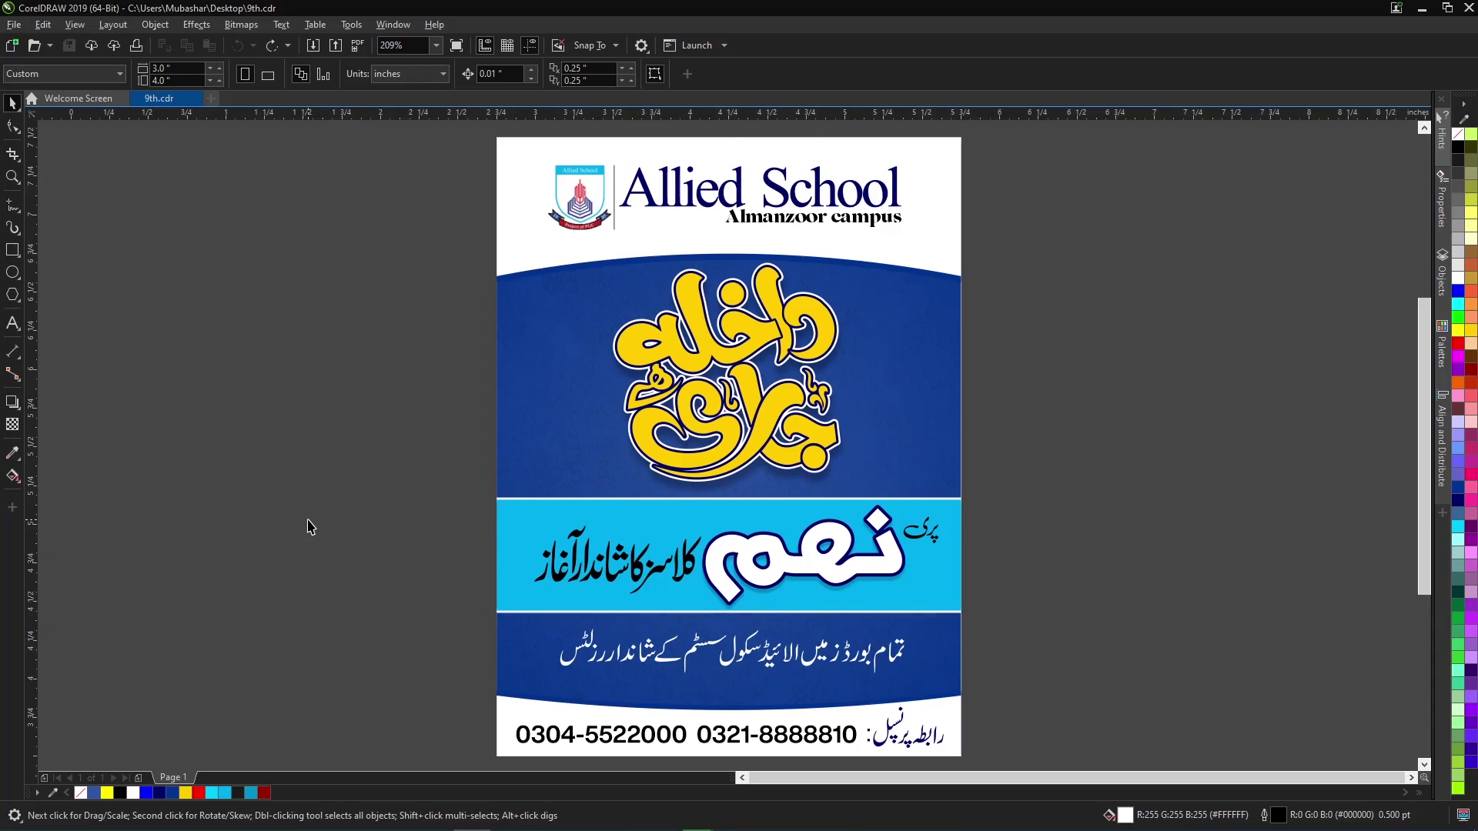
scroll(326, 485, down, 3)
drag(263, 340, 549, 598)
scroll(353, 562, up, 2)
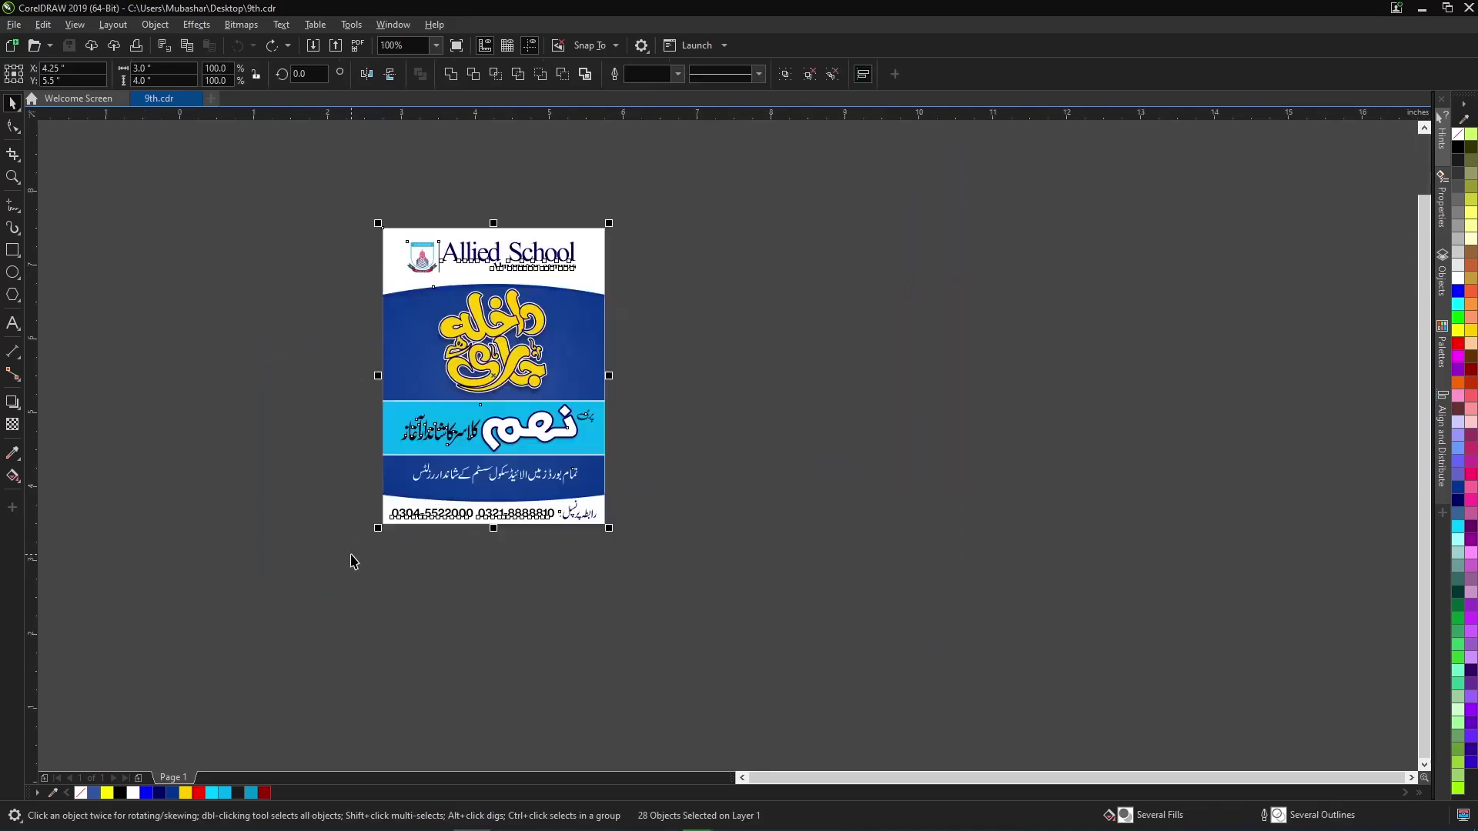
click(14, 25)
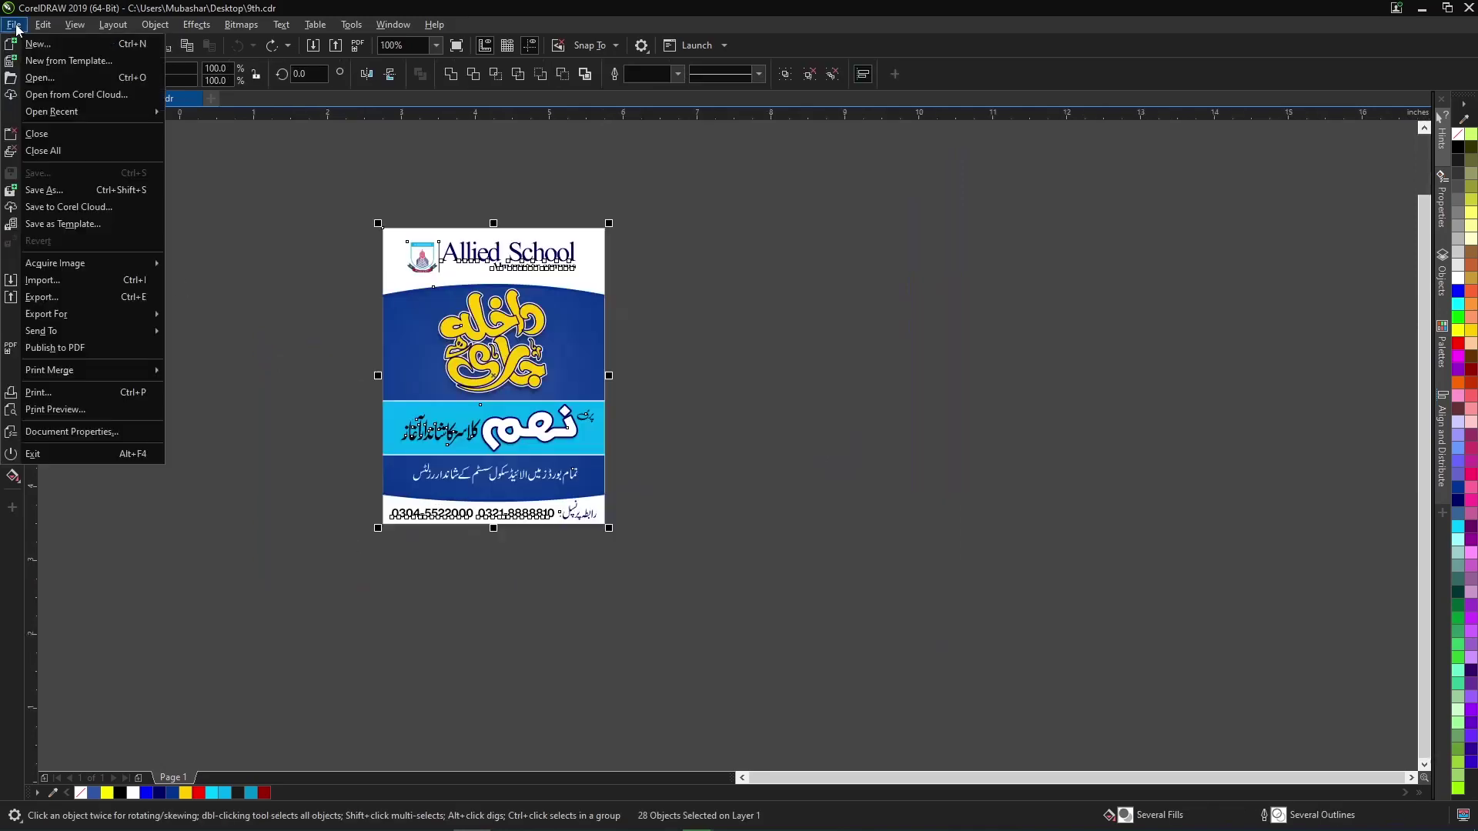
click(92, 225)
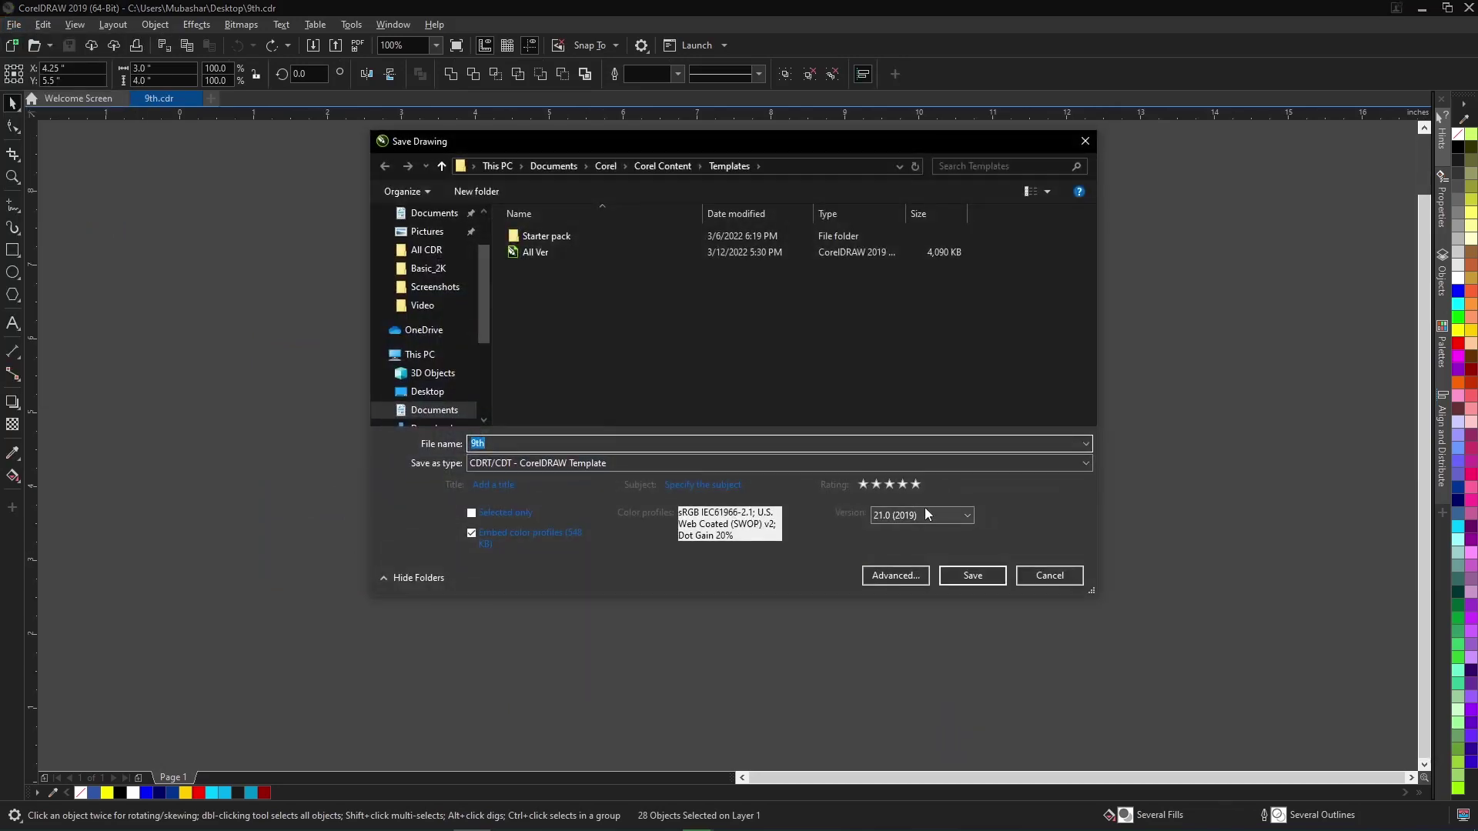
click(1044, 582)
- Review the CorelDRAW versions offered when saving the drawing under a new name, and leave without saving
click(11, 29)
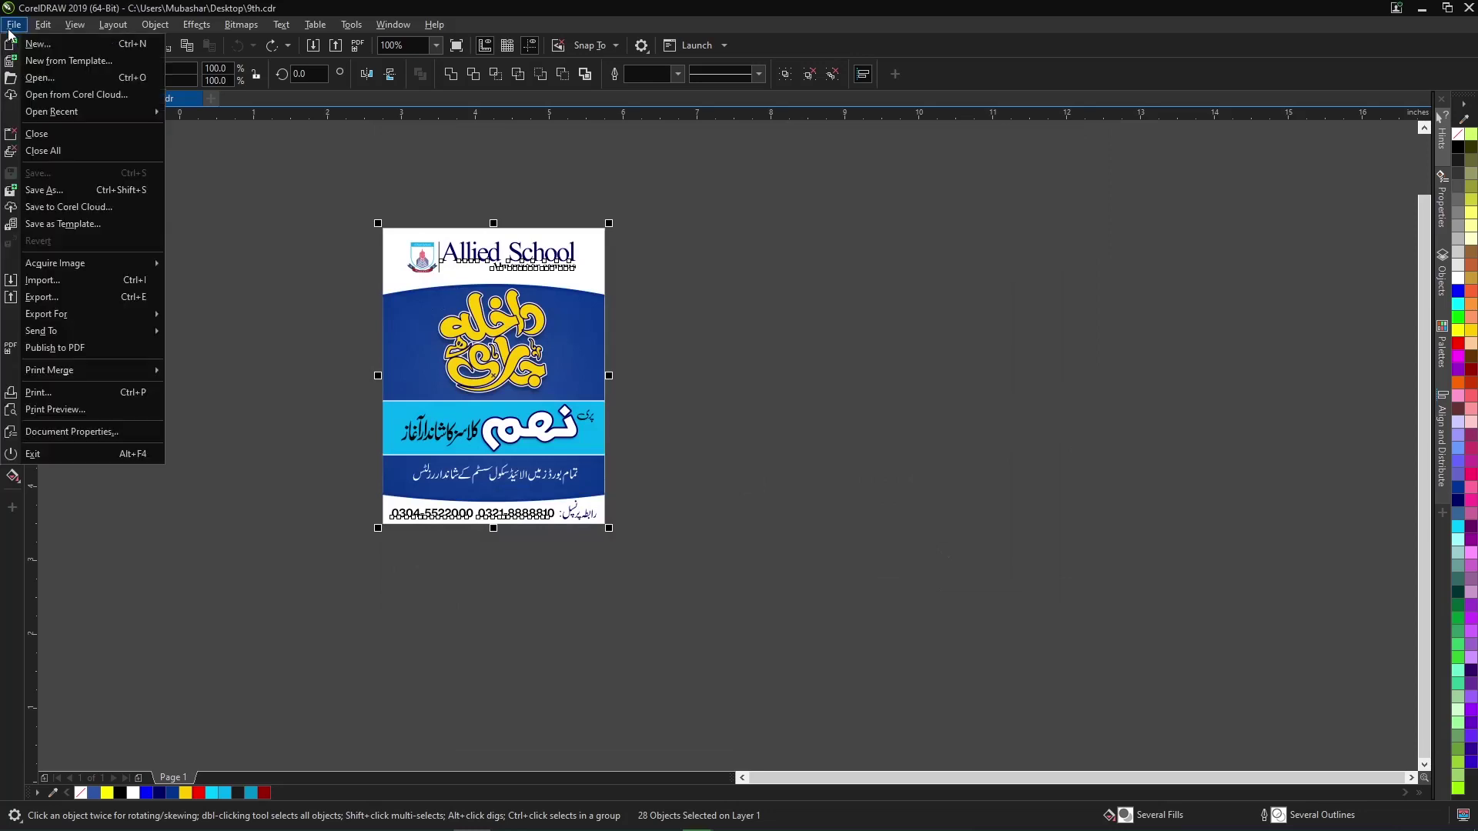
click(87, 198)
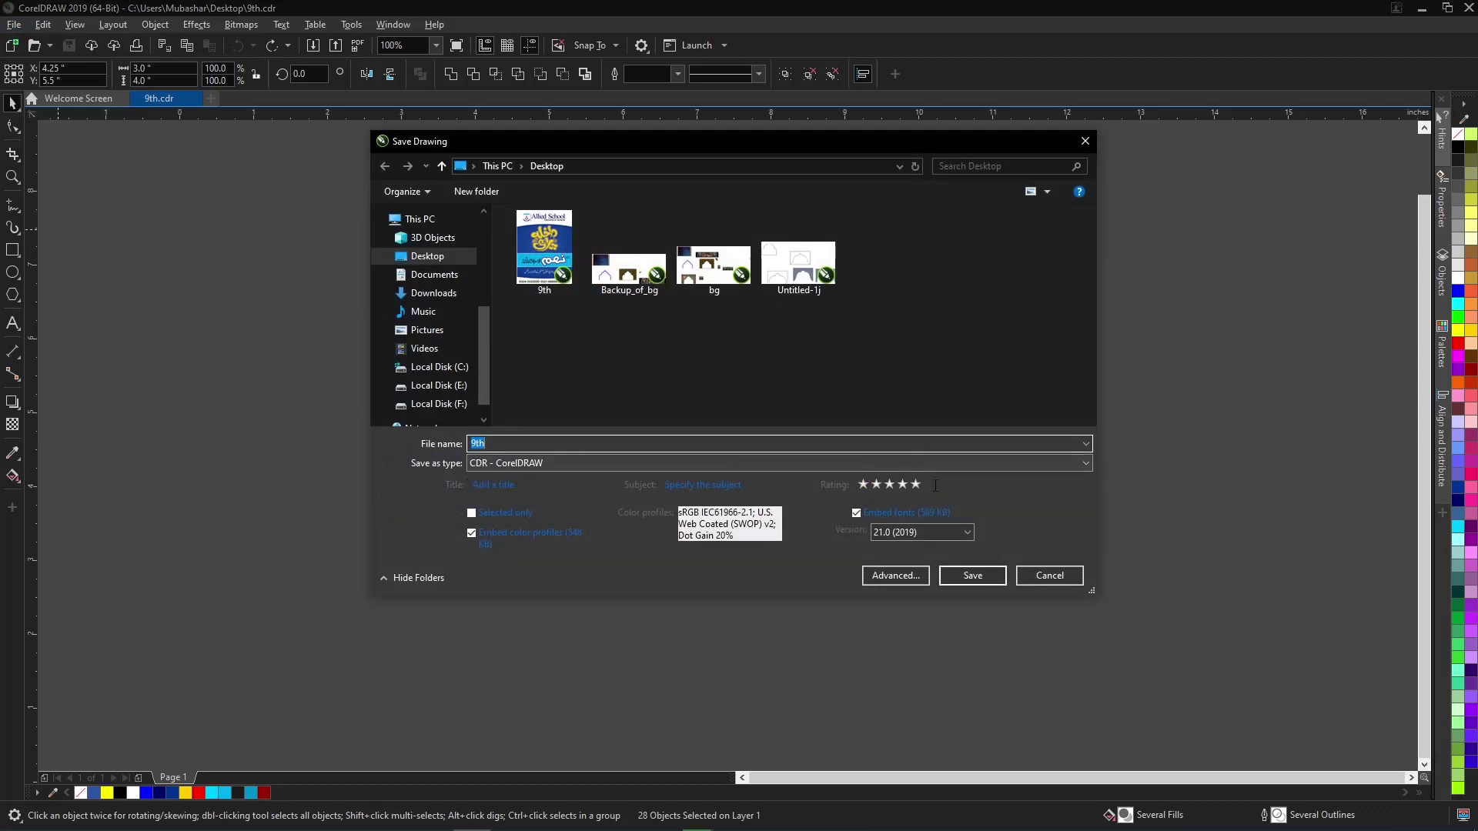
click(927, 530)
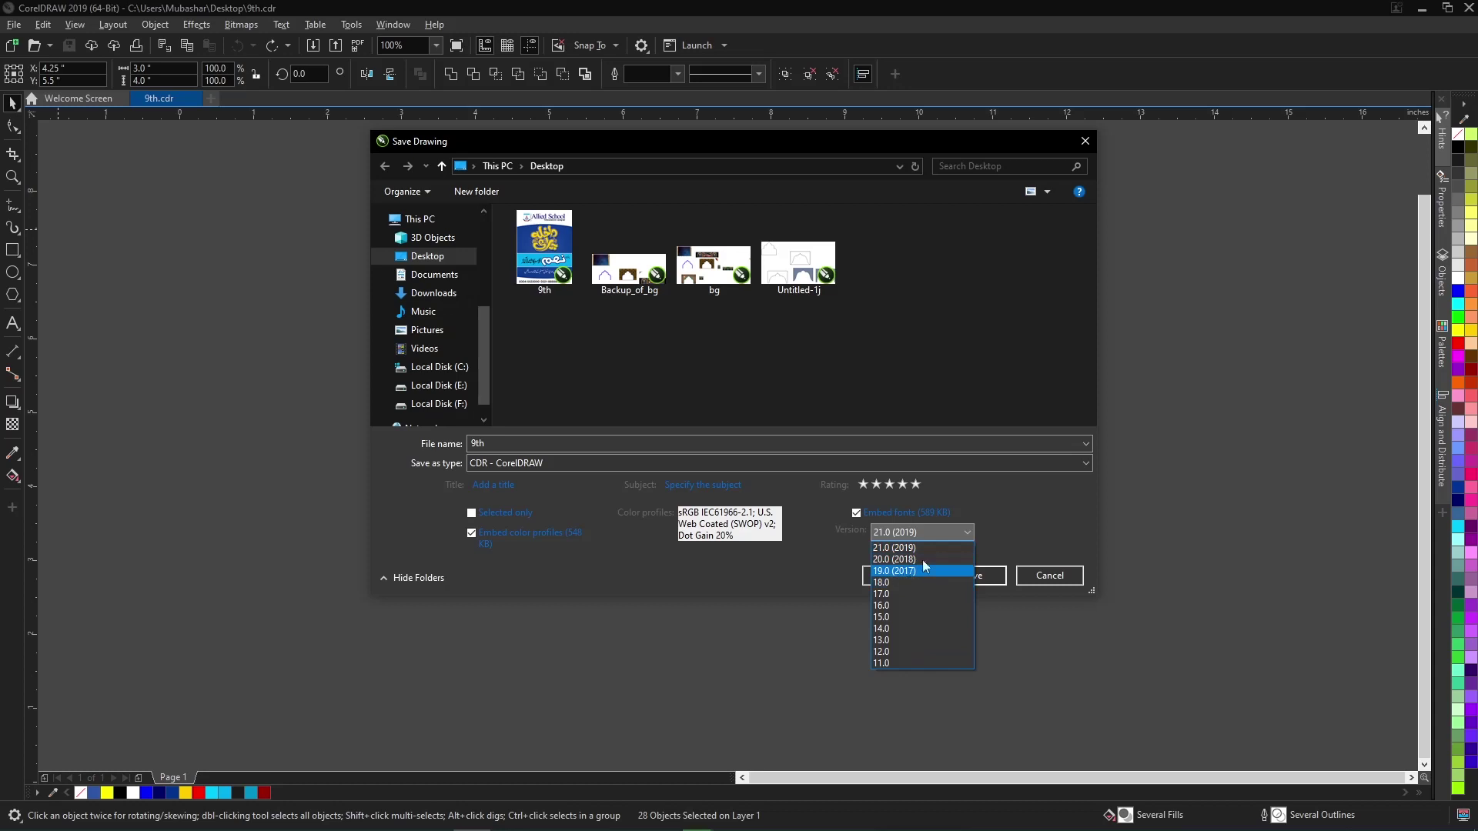
click(1050, 506)
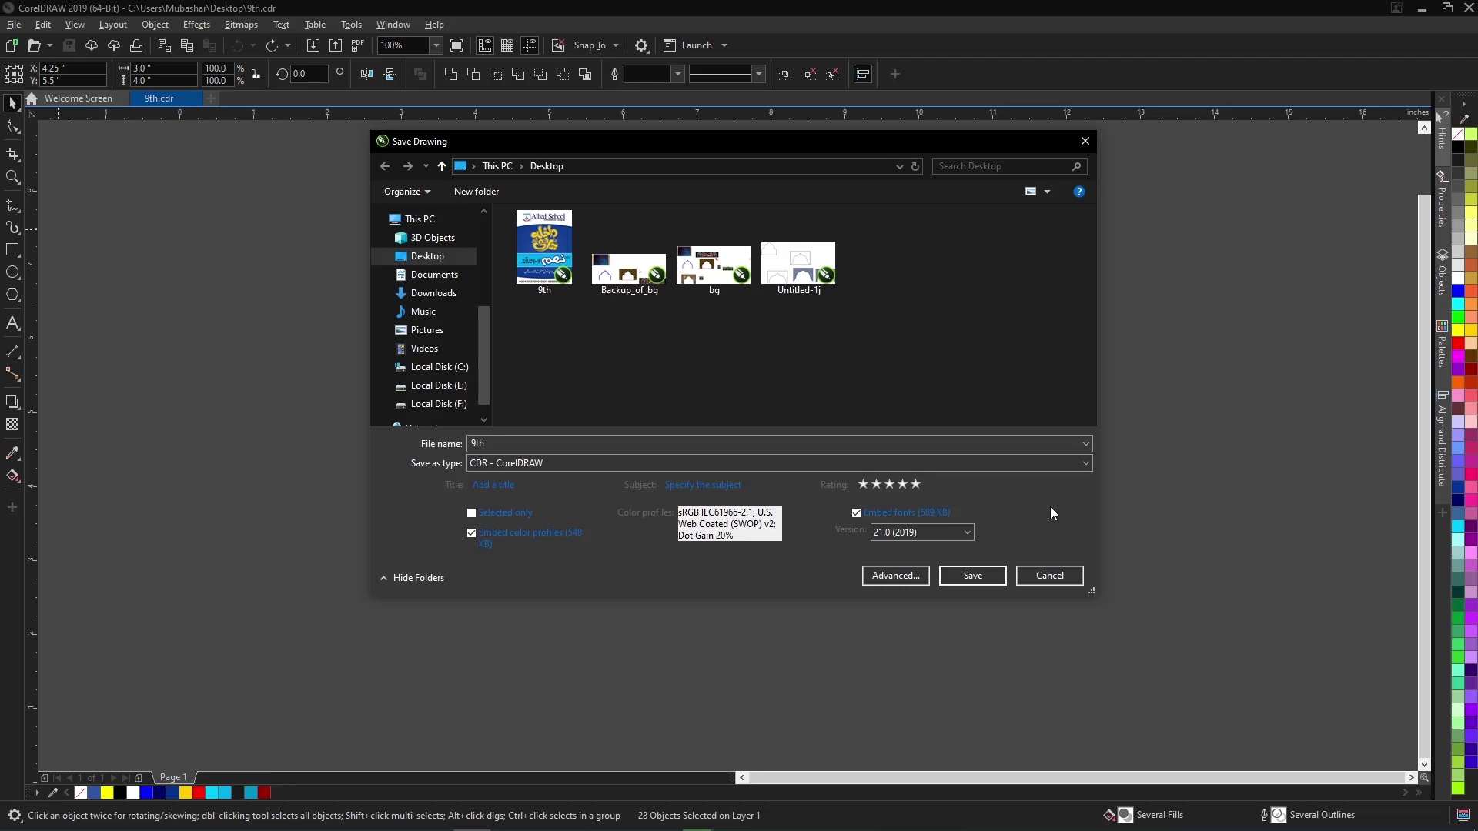
click(1036, 576)
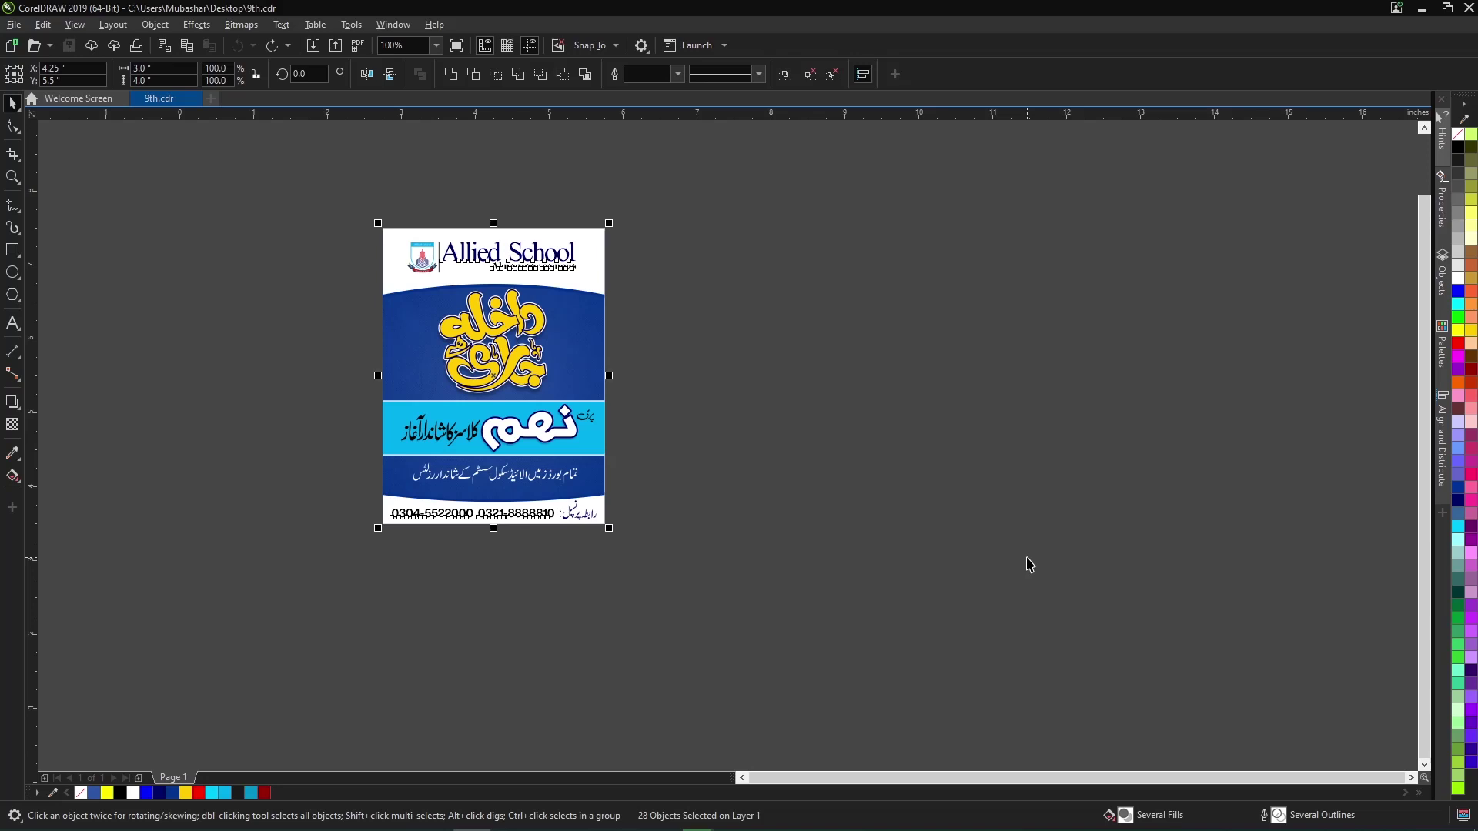
- Review the file formats offered for saving the 9th drawing, and leave without saving
key(shift+F2)
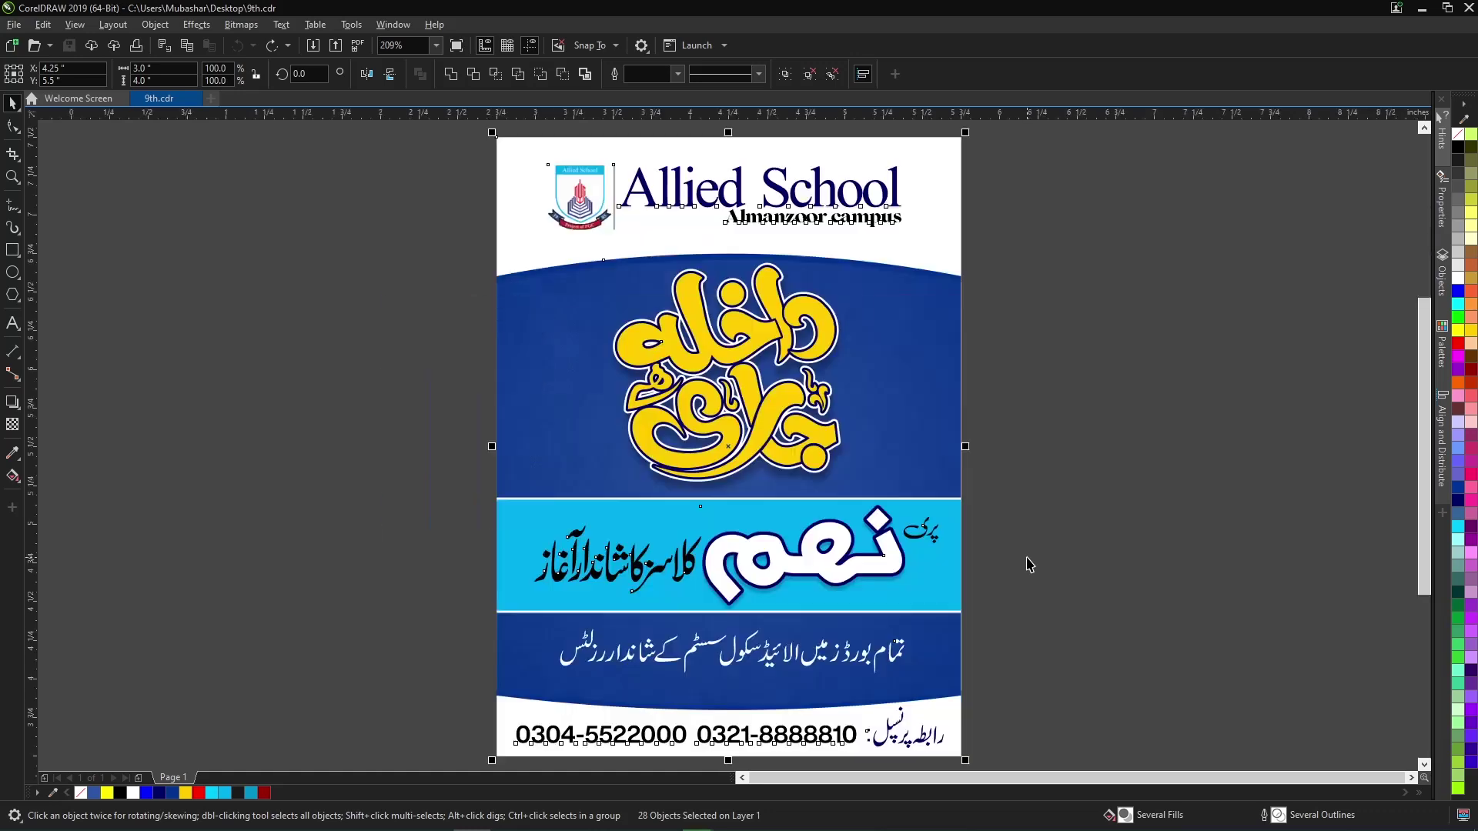
click(369, 281)
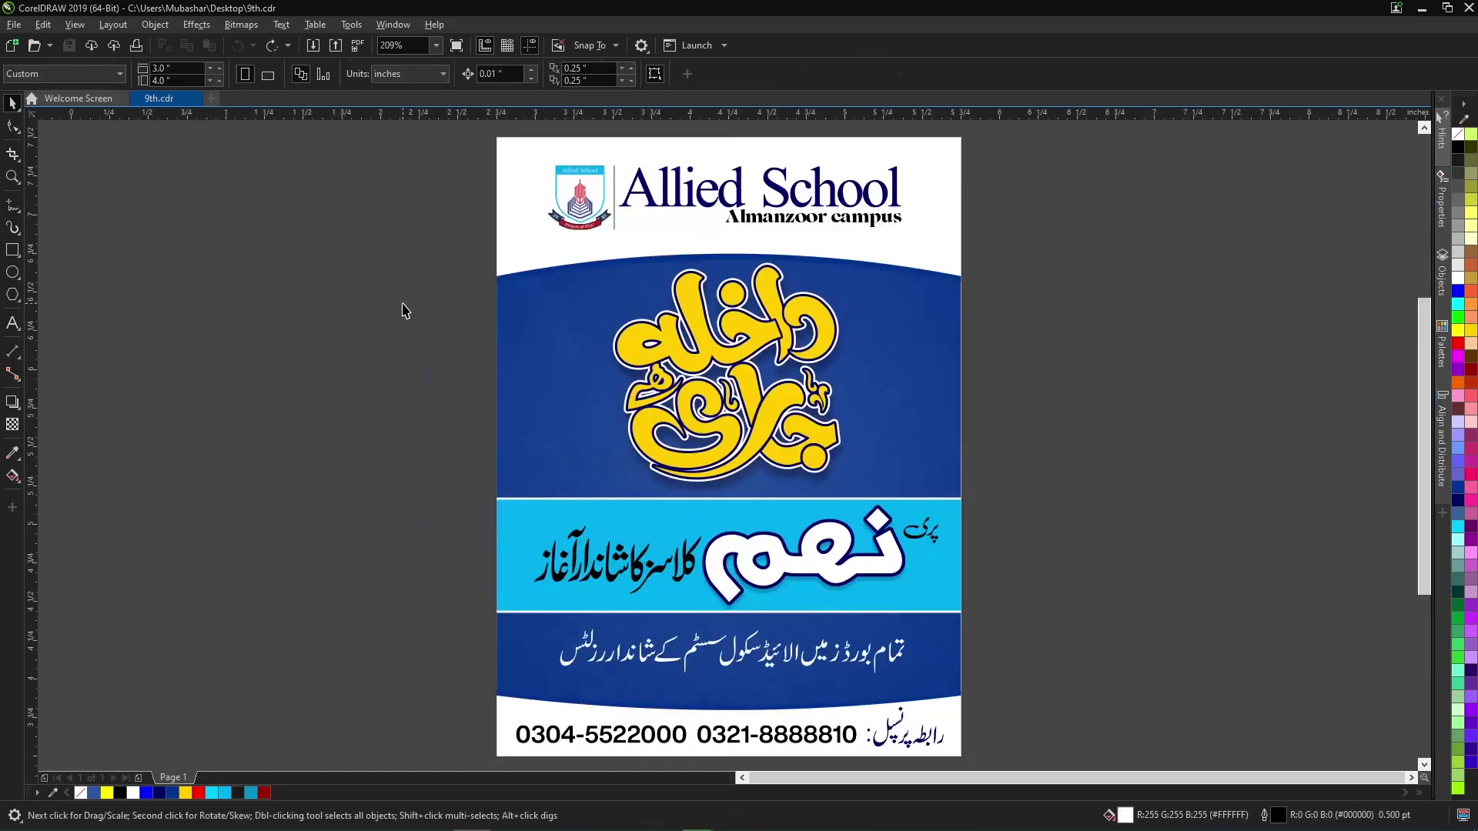
click(13, 25)
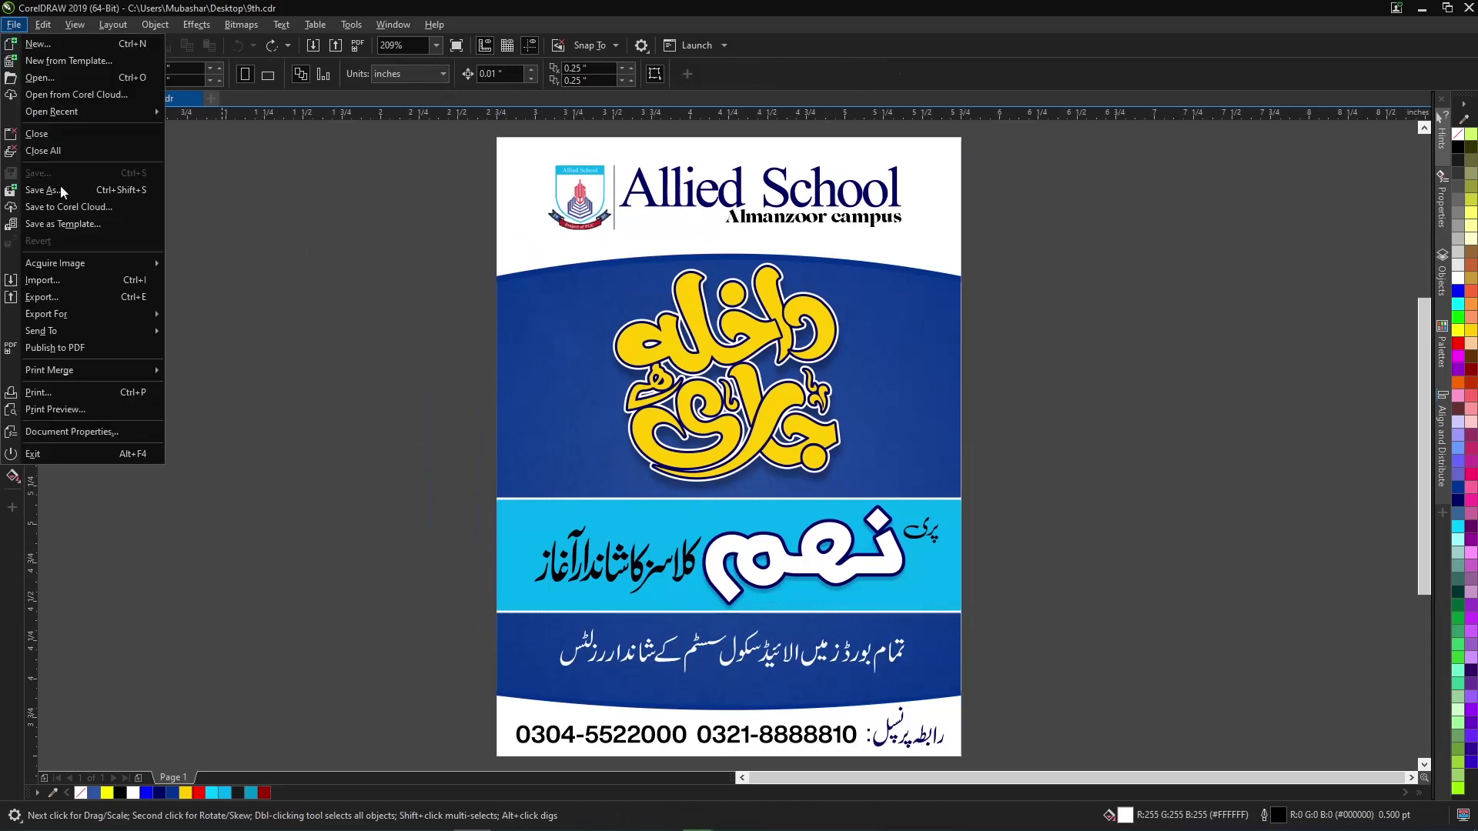
click(113, 191)
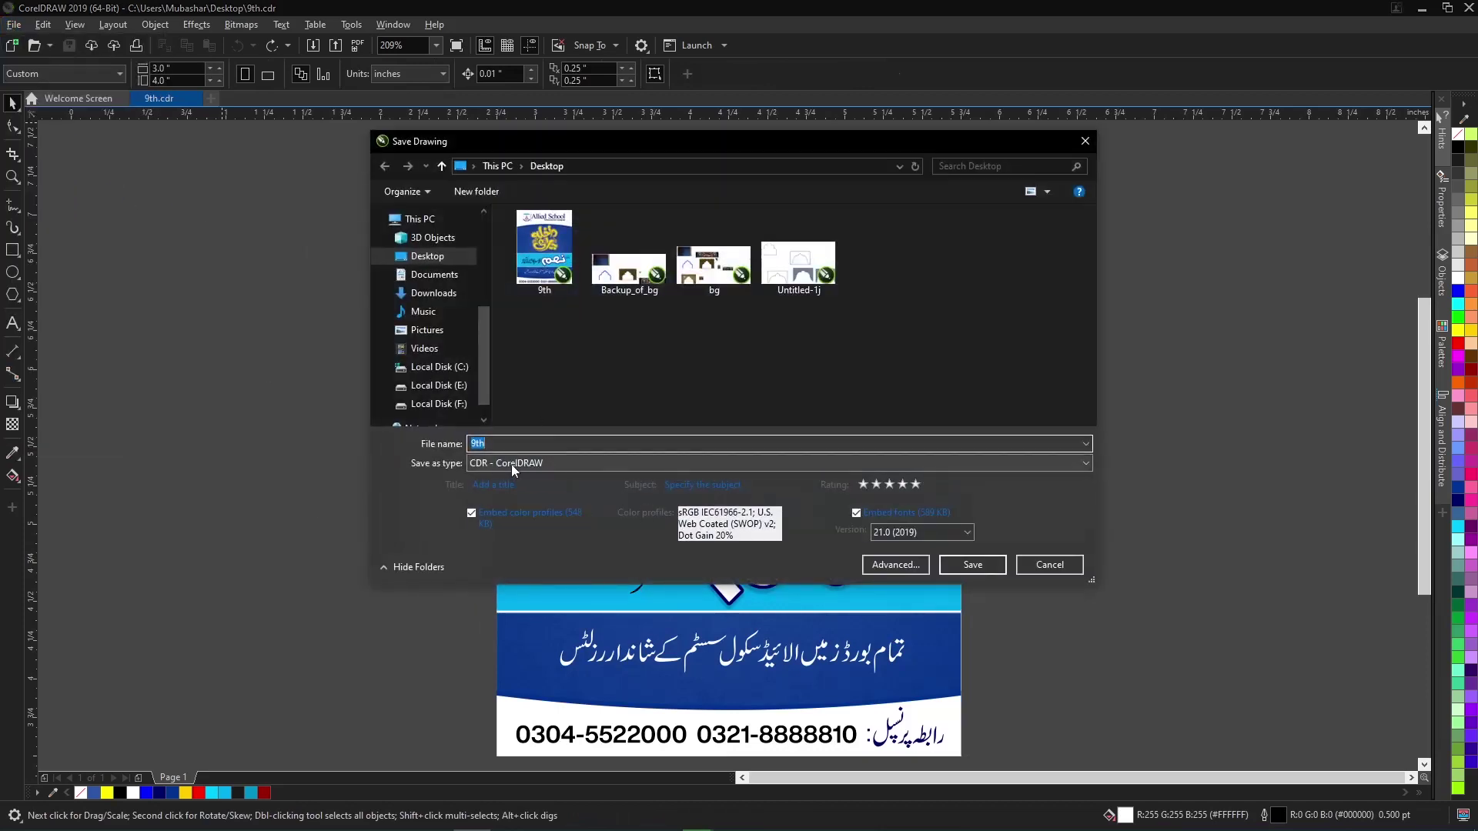
click(528, 464)
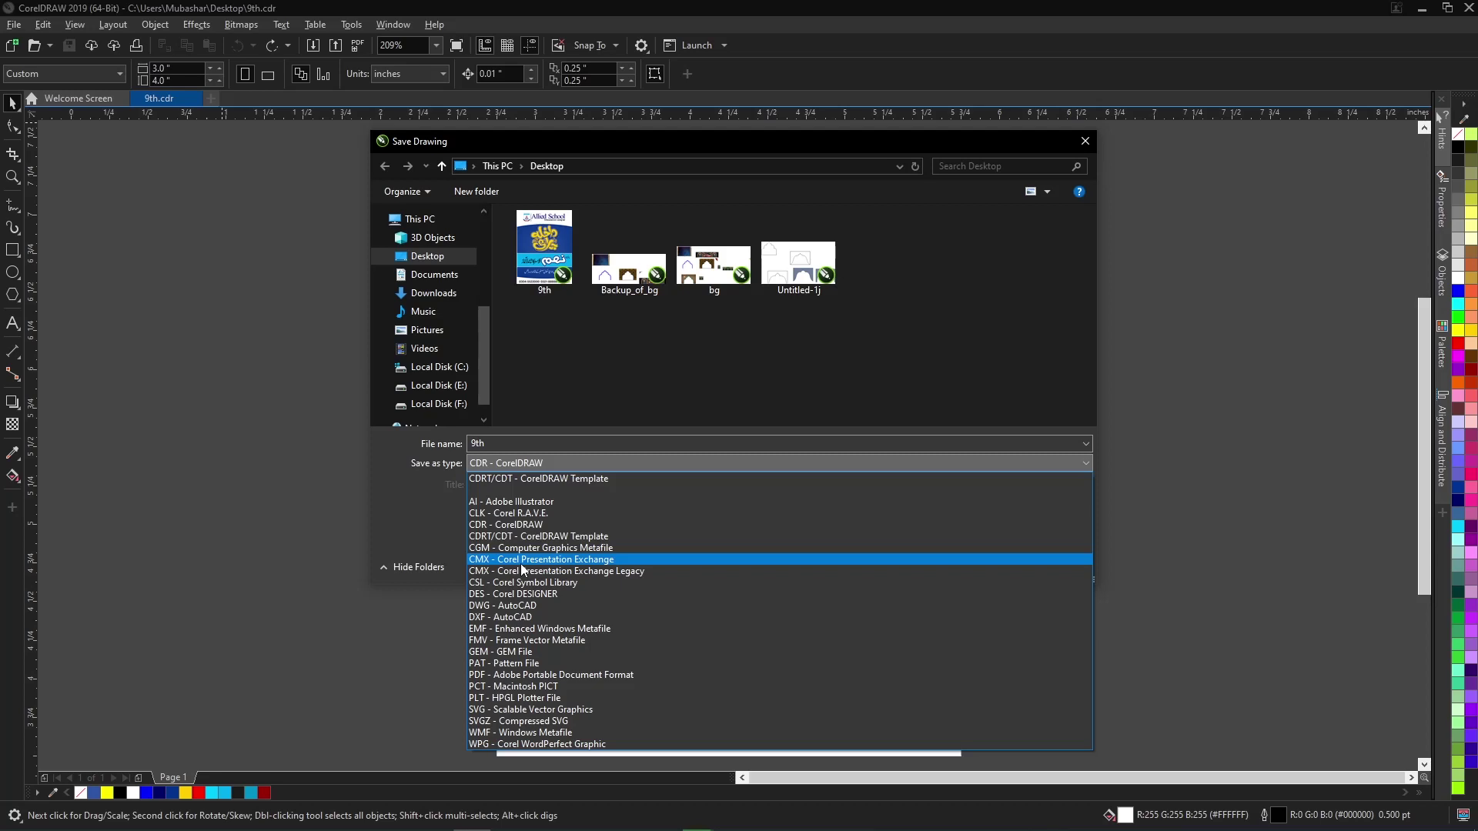
click(990, 380)
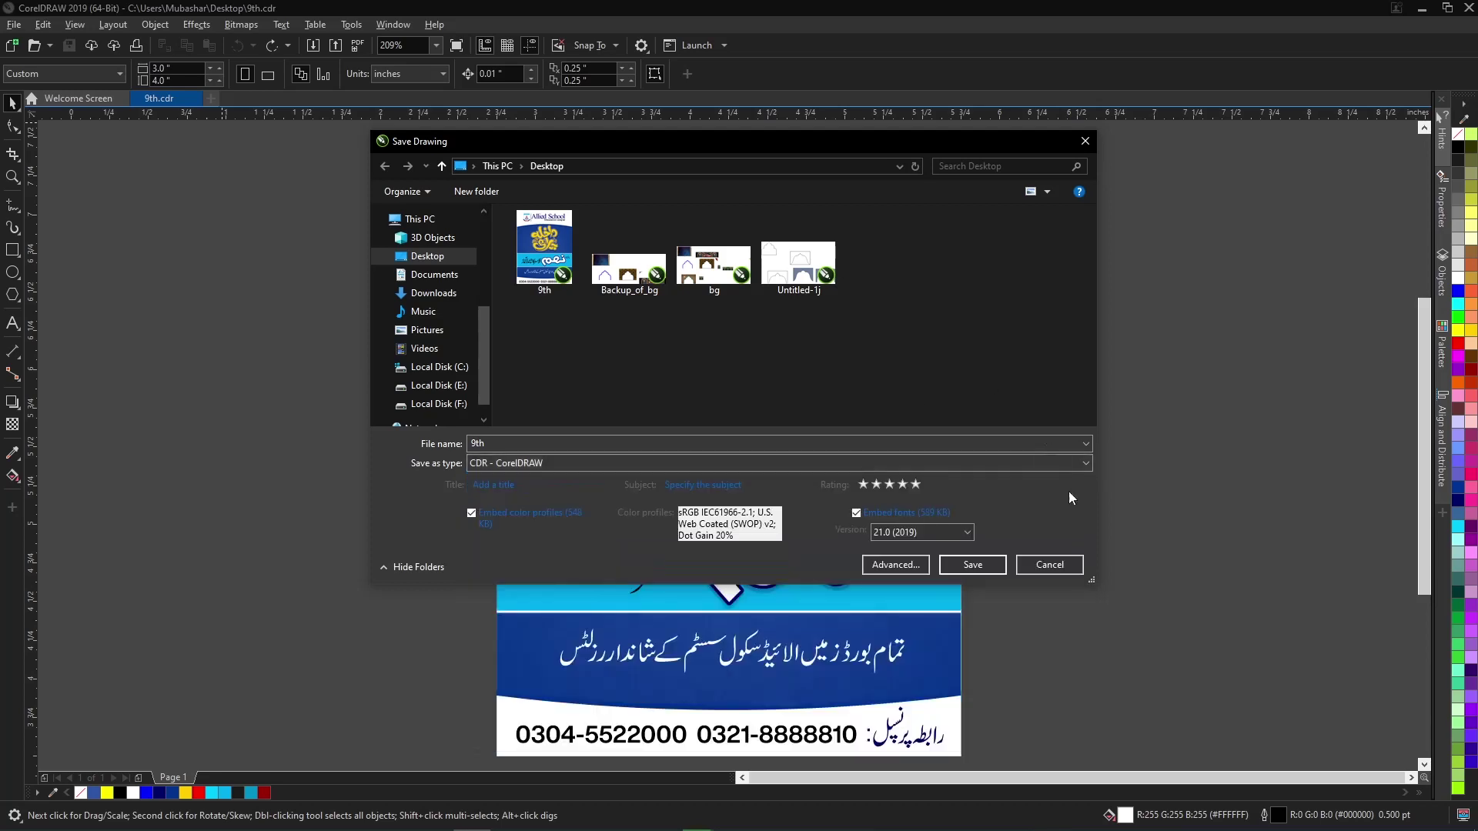
click(1060, 568)
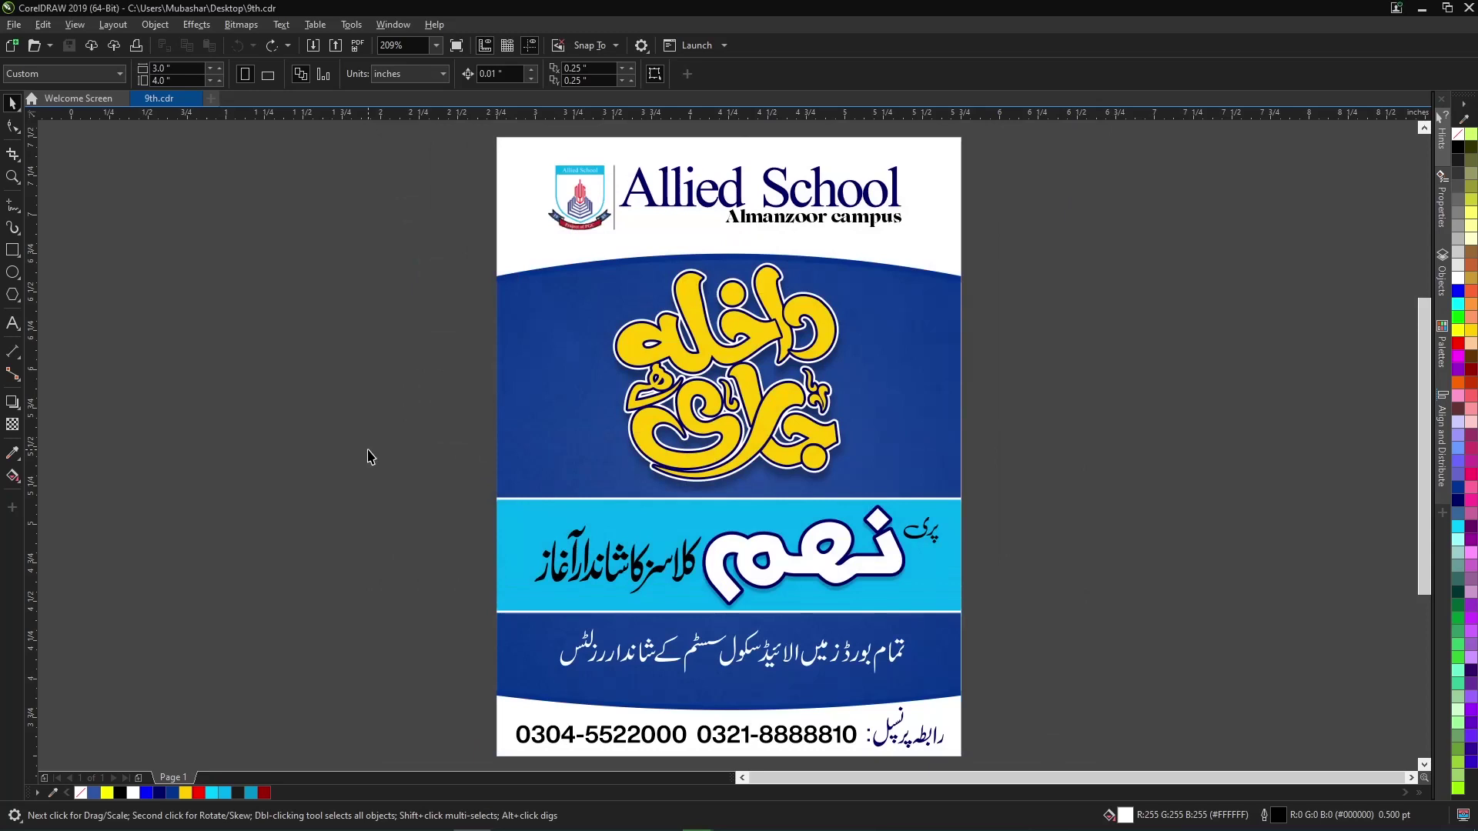
- Export the flyer to the Desktop as 9th in the CMX - Corel Presentation Exchange format, version 20.0 with Zip Compression
key(ctrl+e)
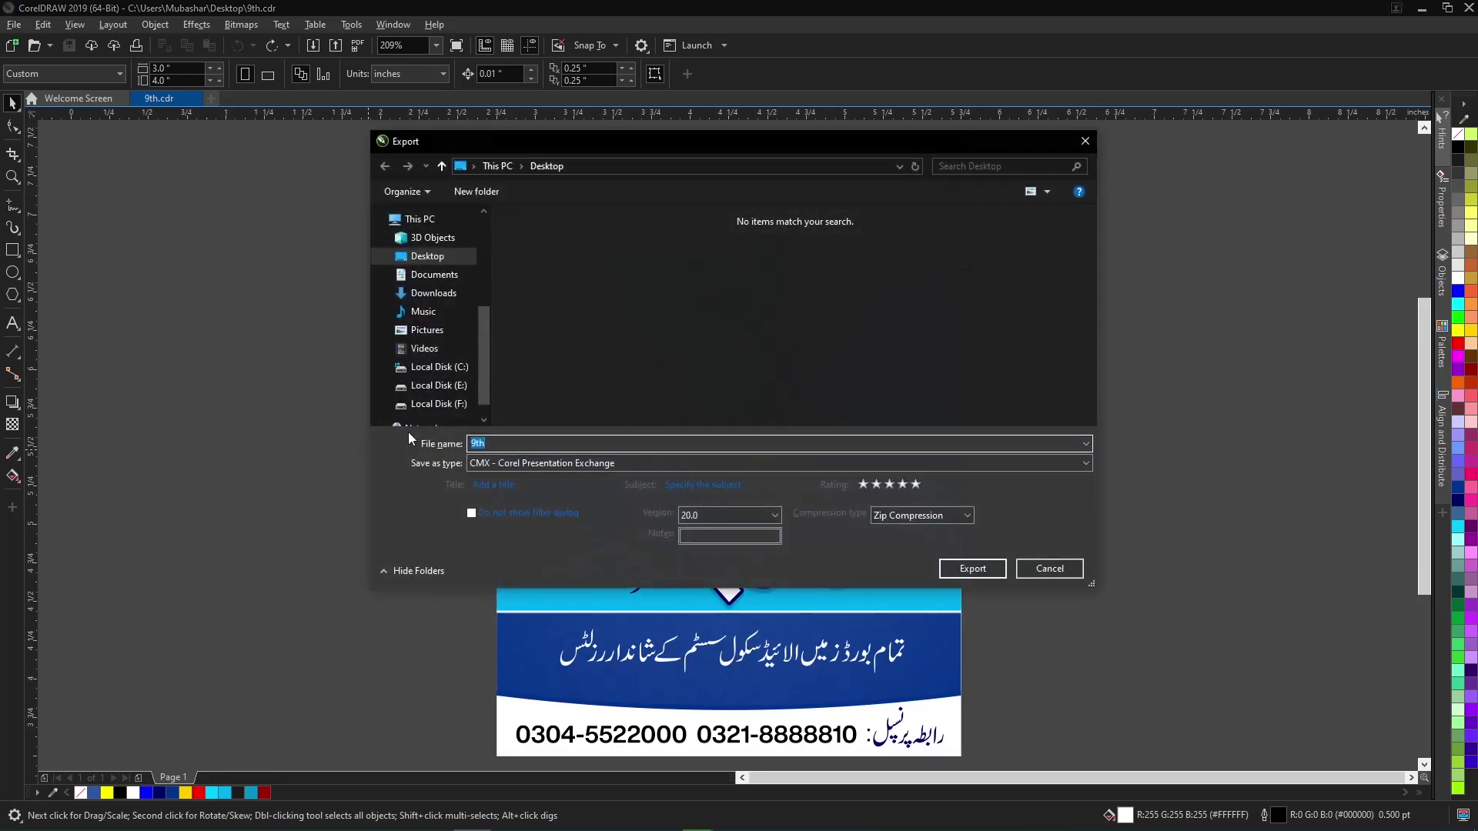
click(493, 462)
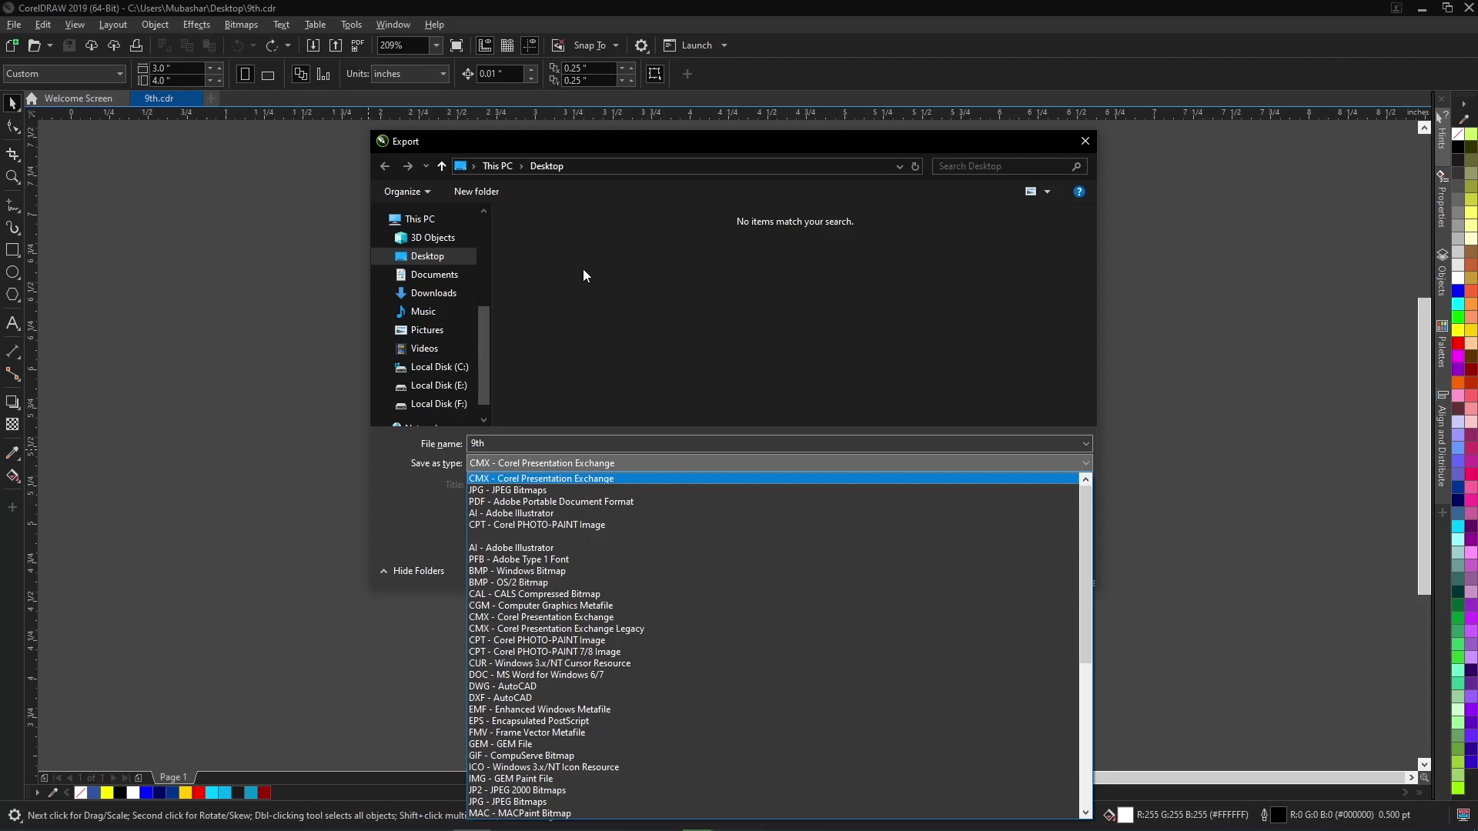
key(Escape)
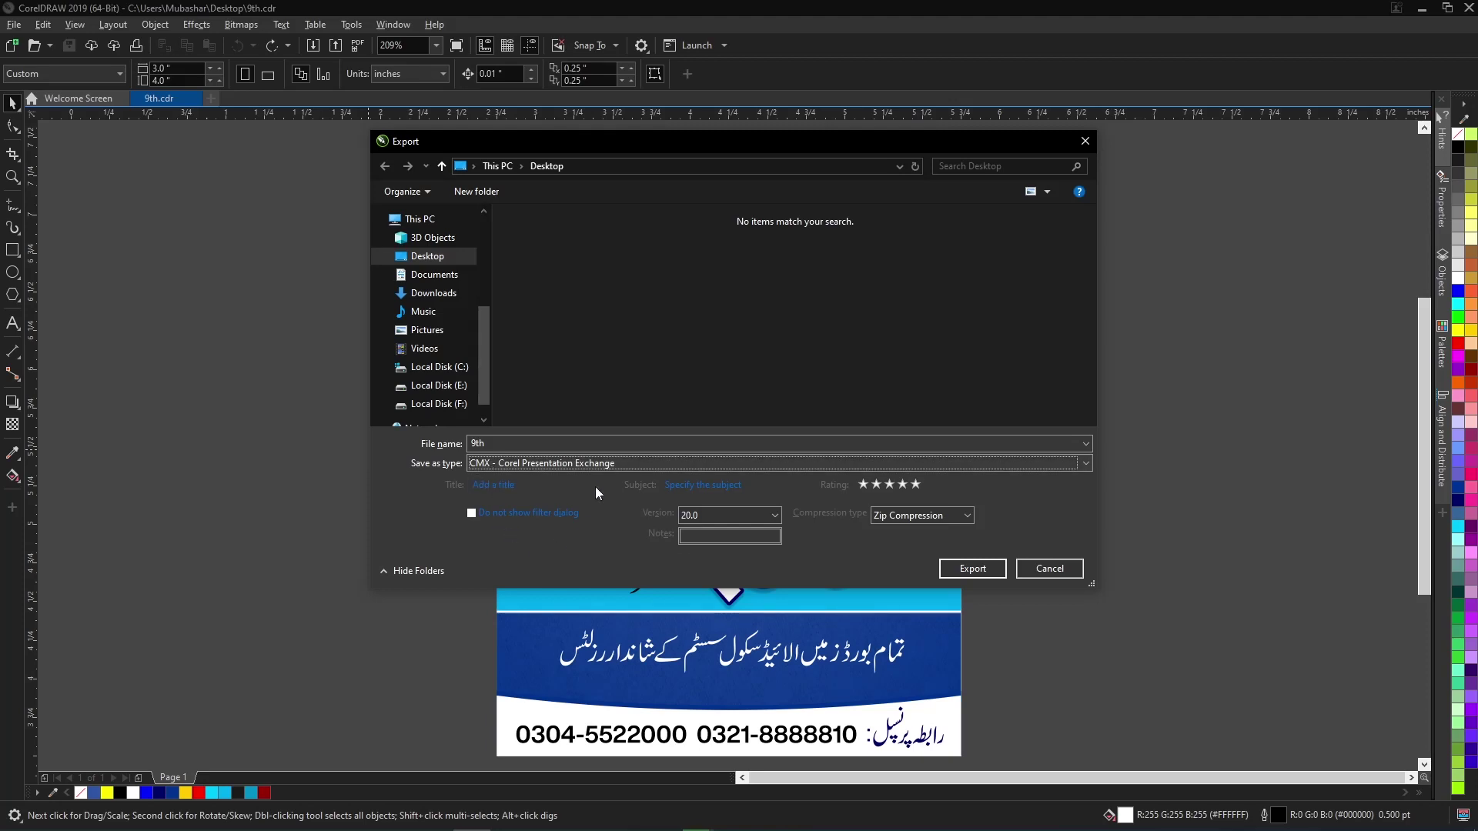
click(713, 534)
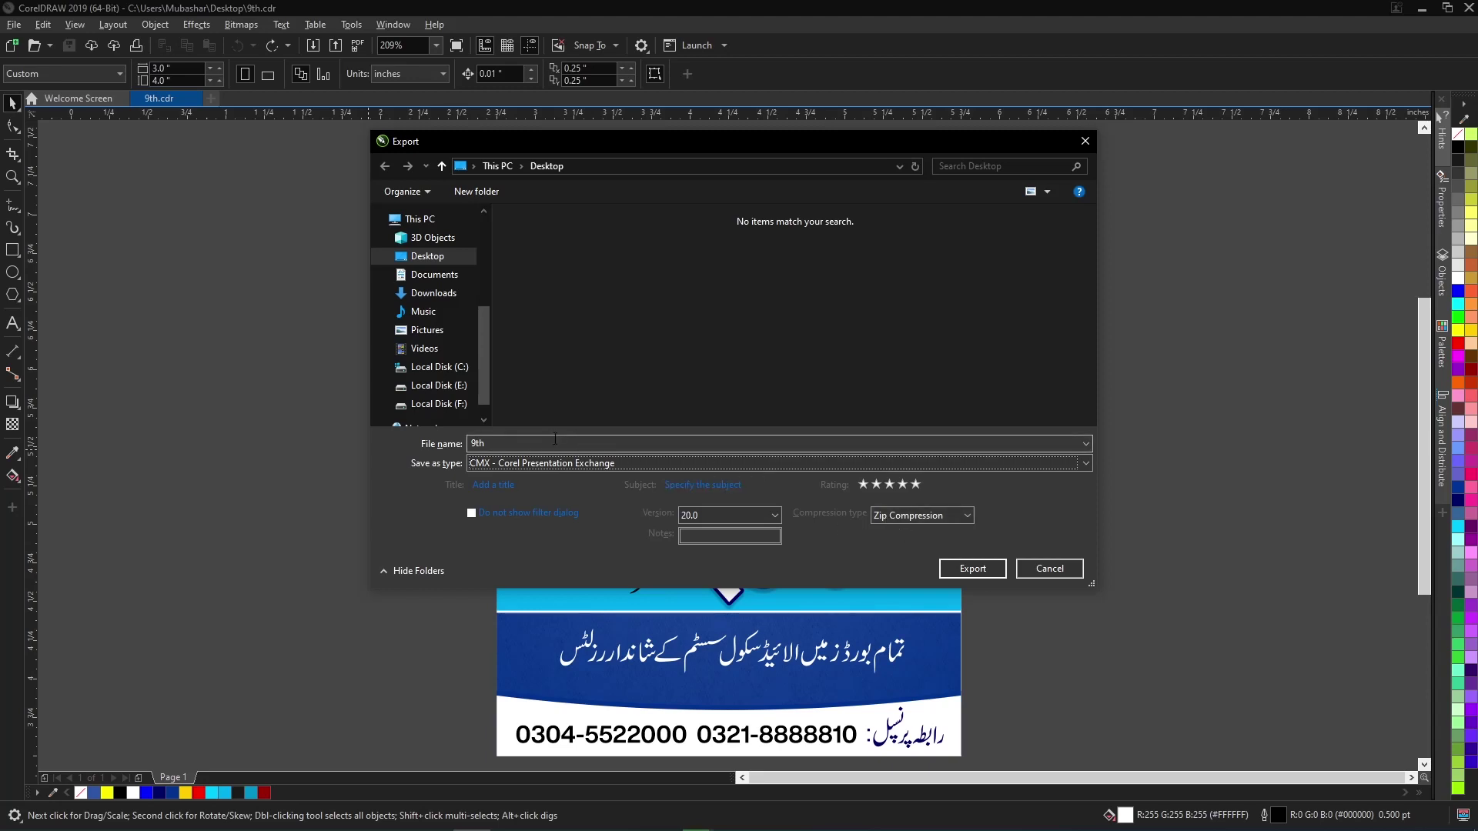
click(972, 571)
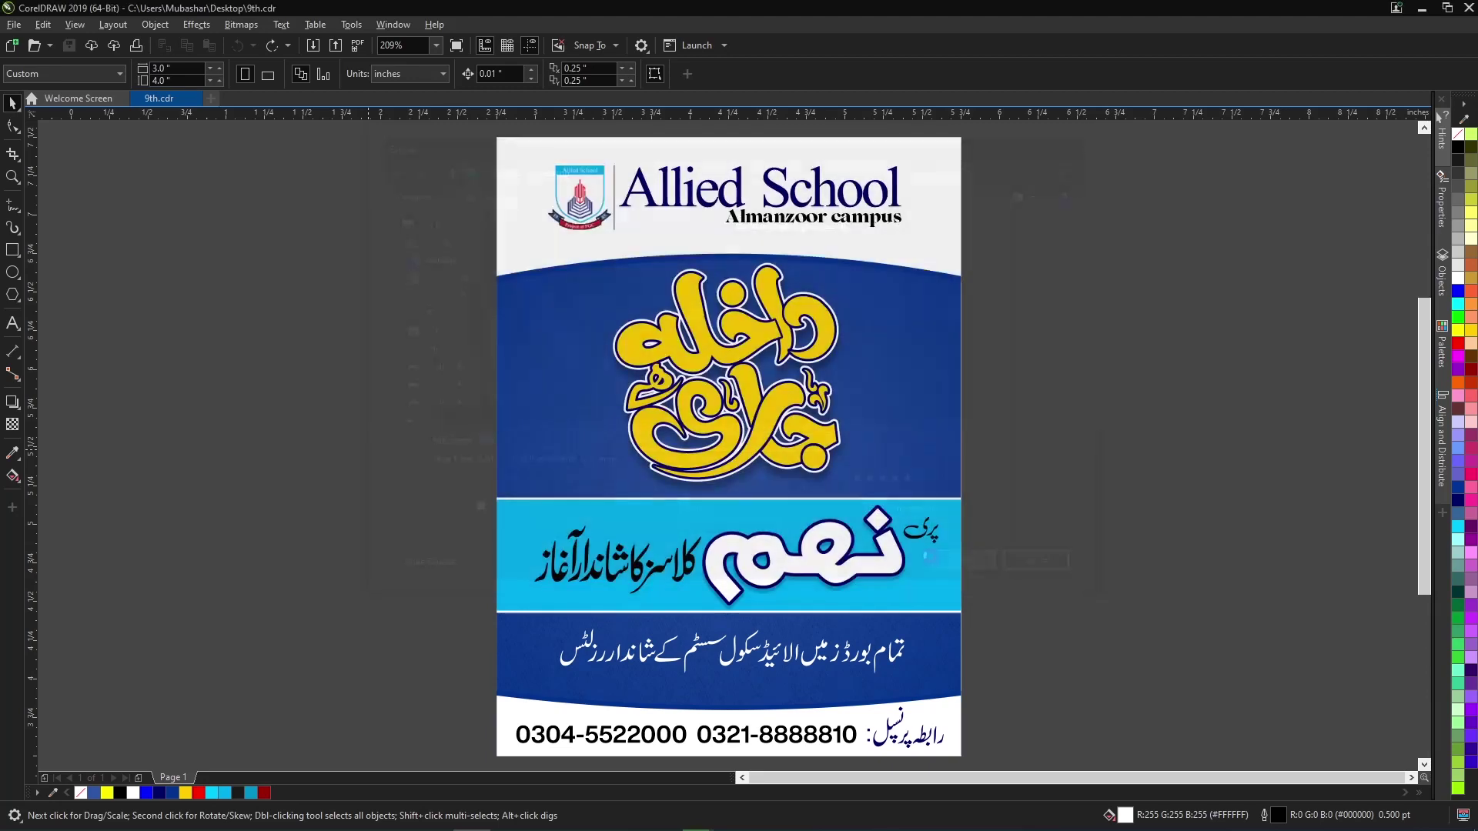
- Go to the Windows desktop and place the 9th CDR and CMX files side by side in the open area
key(super+d)
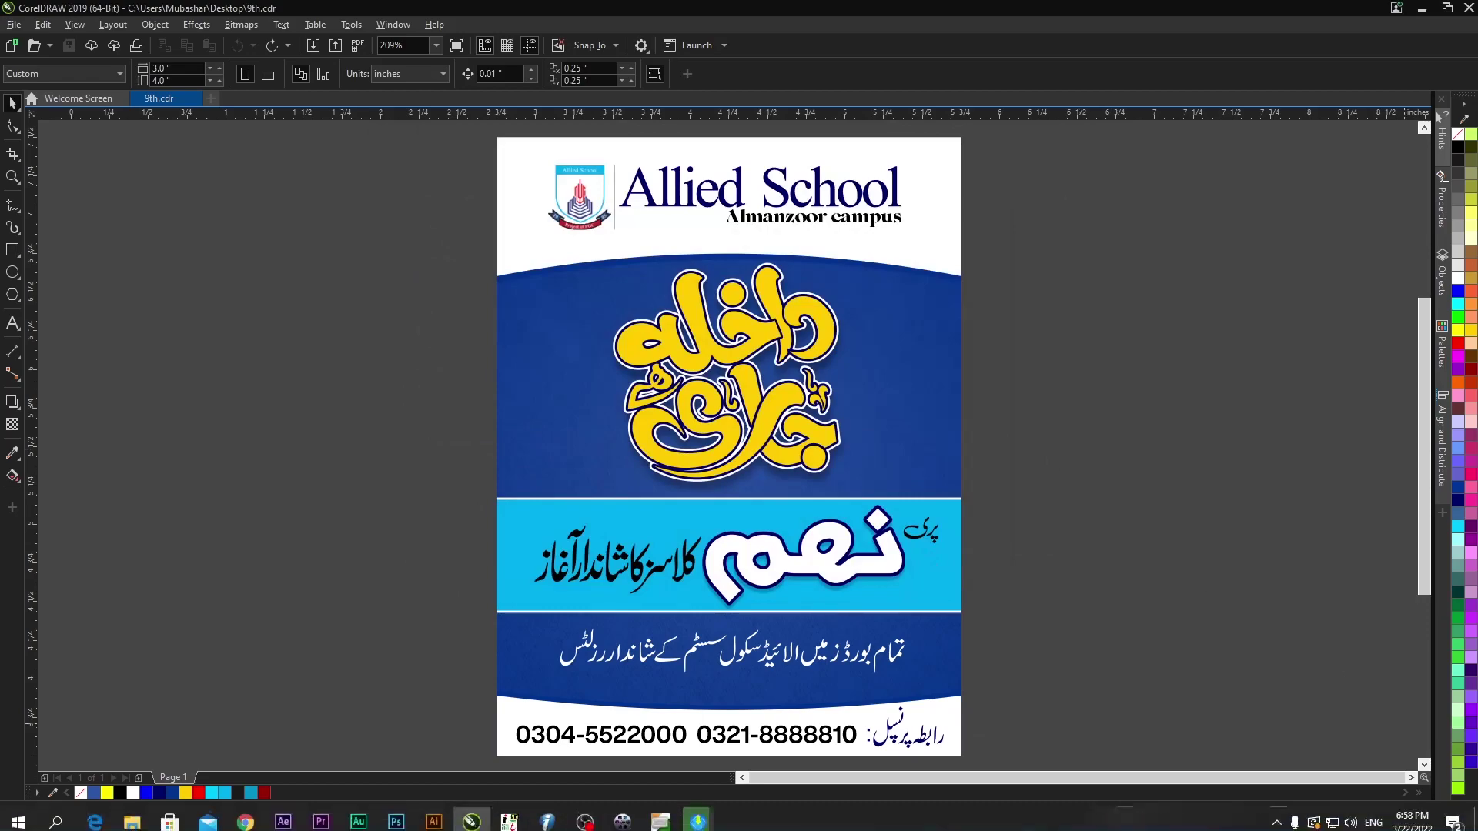
drag(96, 469, 743, 334)
drag(728, 262, 558, 333)
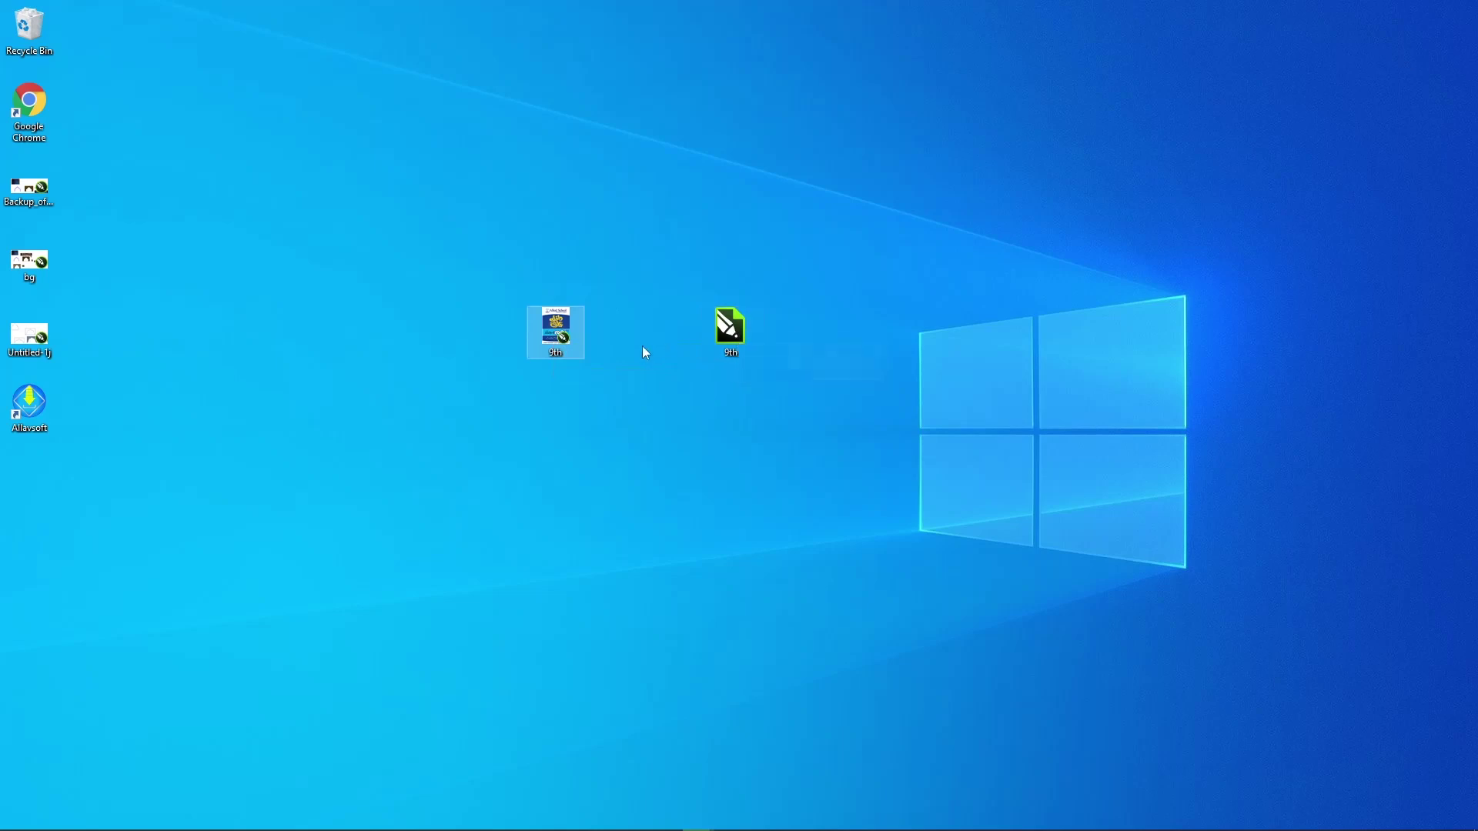
drag(678, 343, 671, 338)
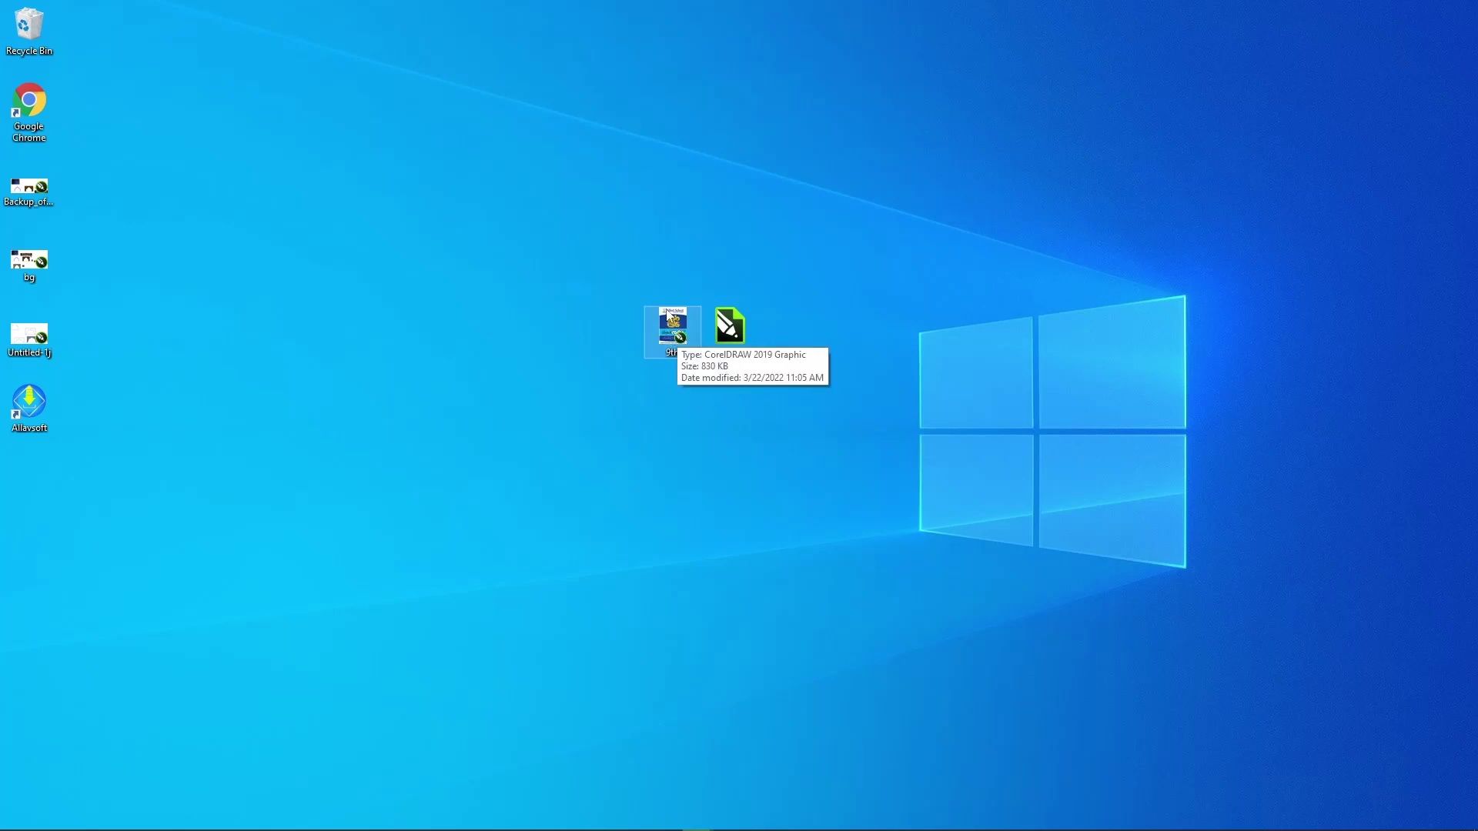
- Examine the file size, program version, fonts and colour details in the properties of the 9th CDR file
right_click(669, 316)
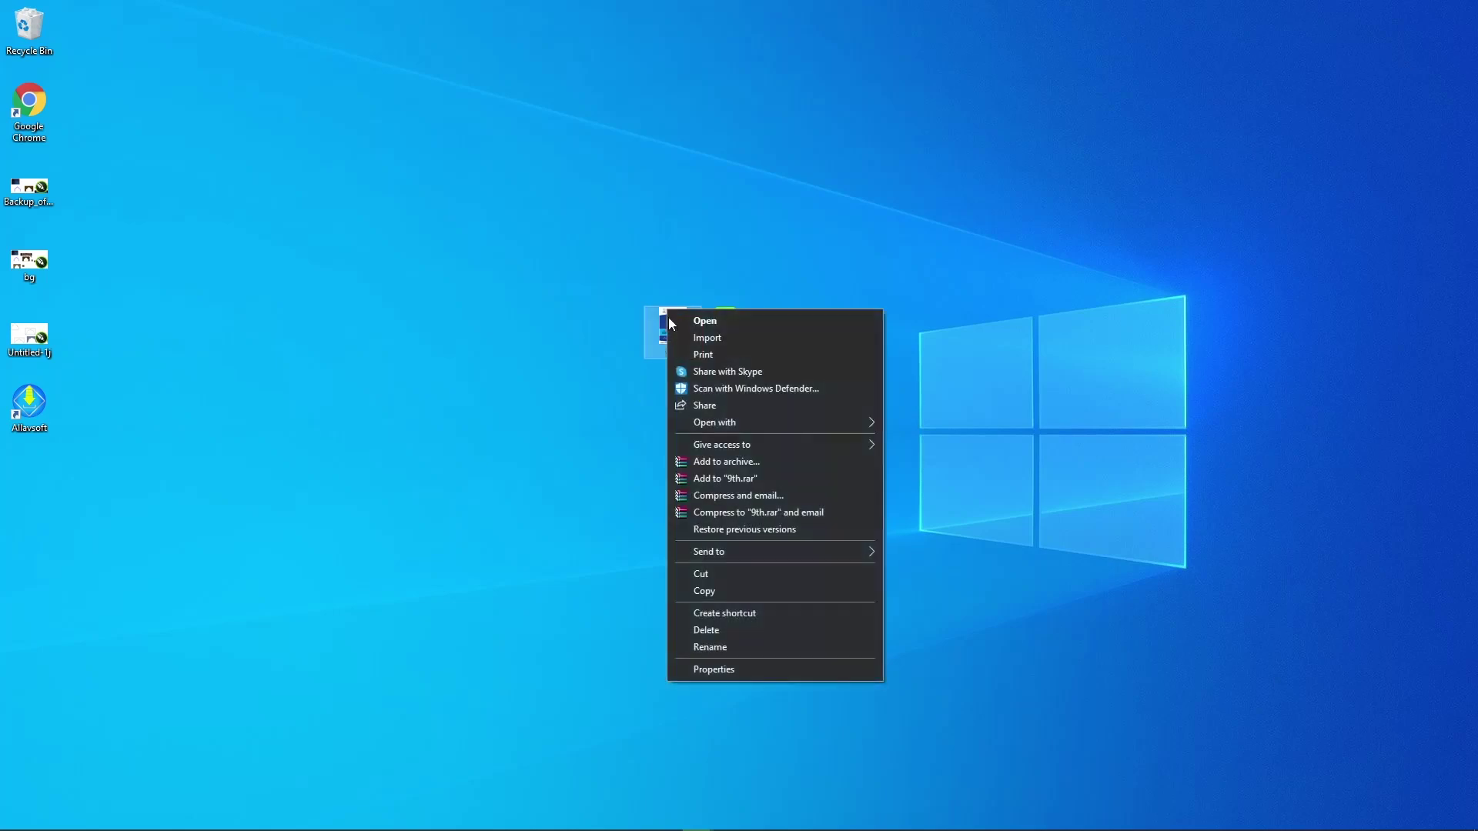
click(768, 669)
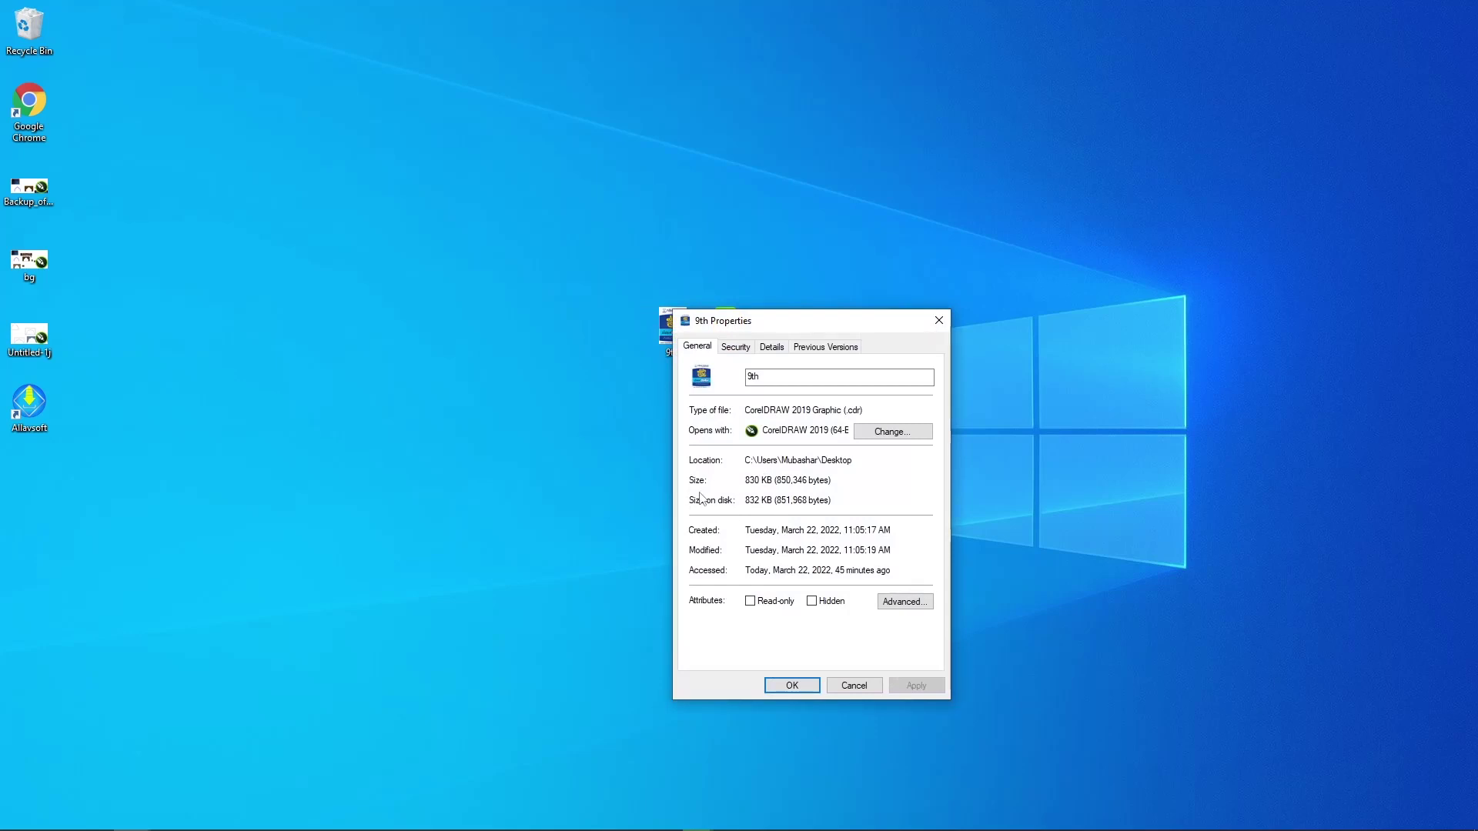
click(772, 349)
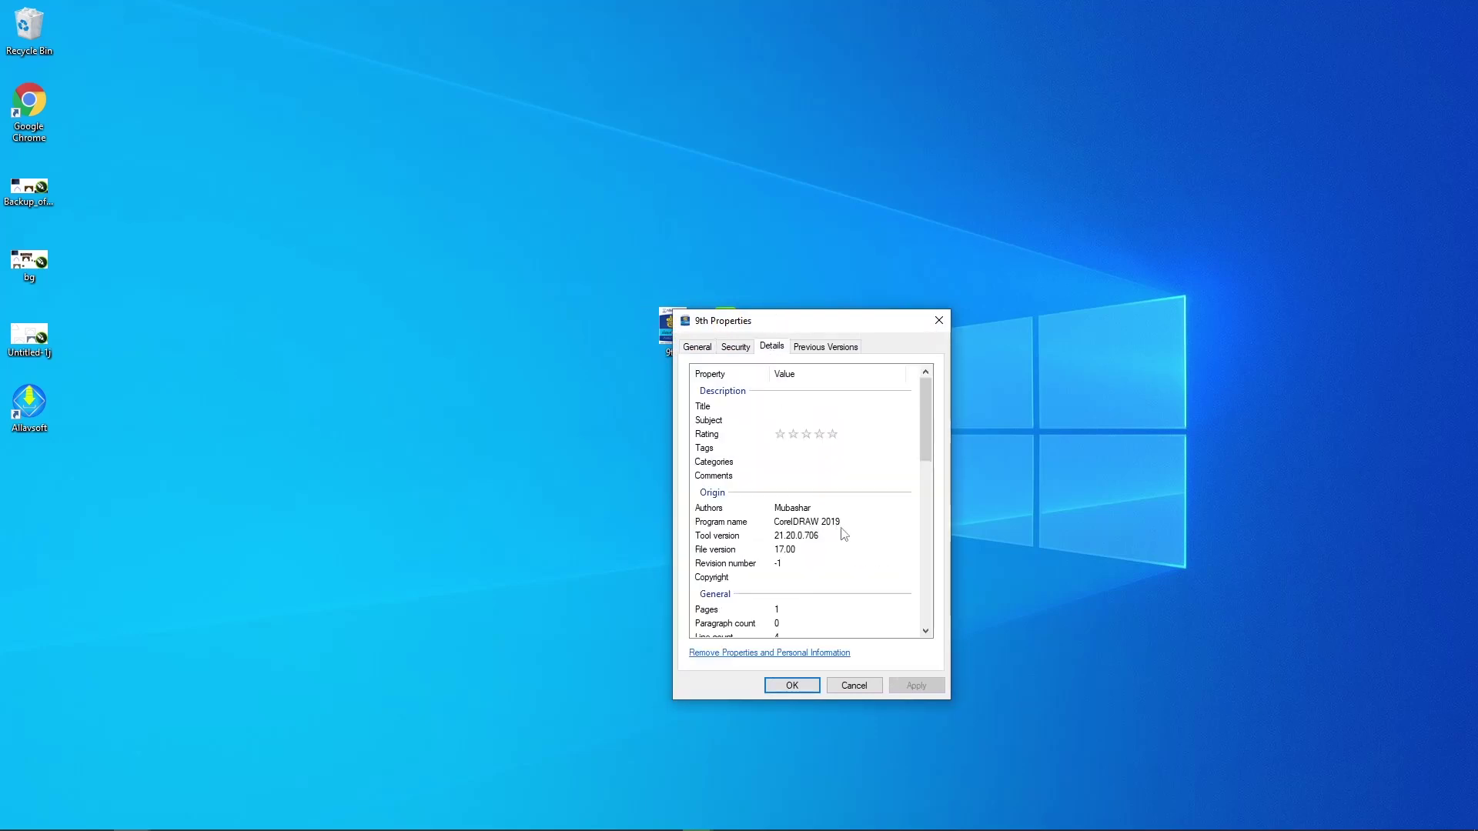
scroll(850, 522, down, 4)
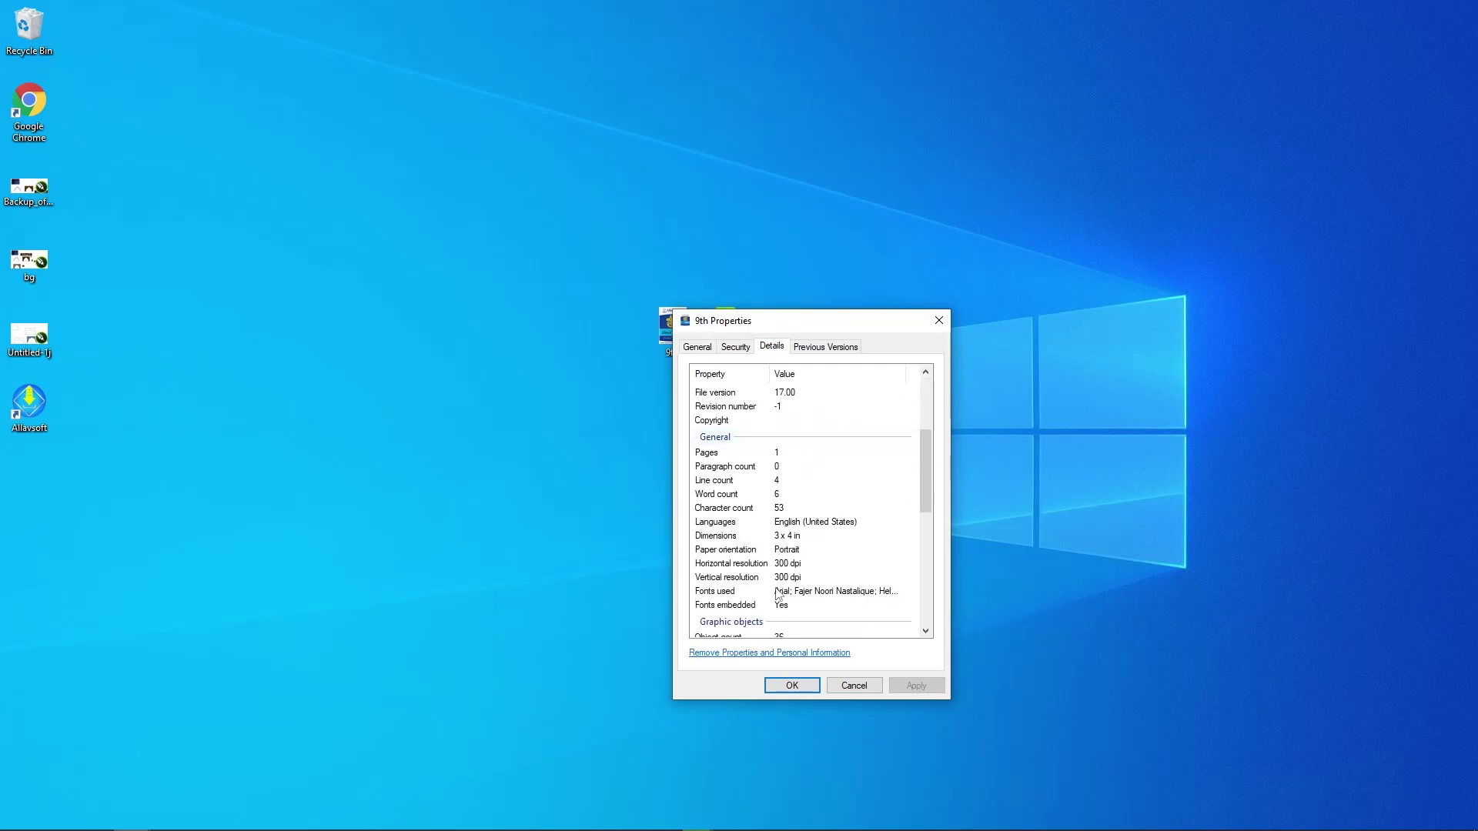
scroll(785, 571, down, 2)
scroll(804, 576, down, 4)
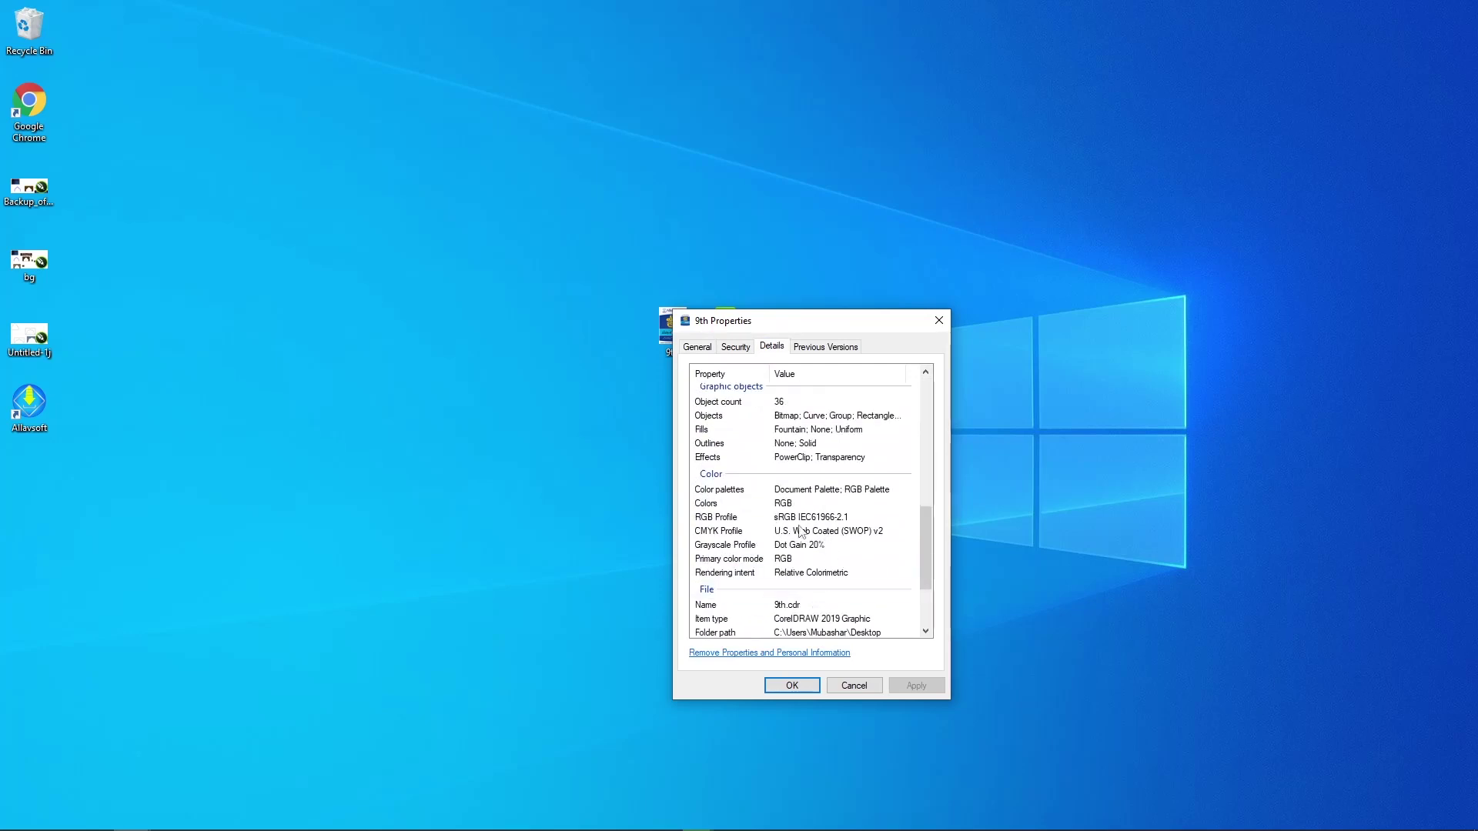
scroll(800, 539, down, 3)
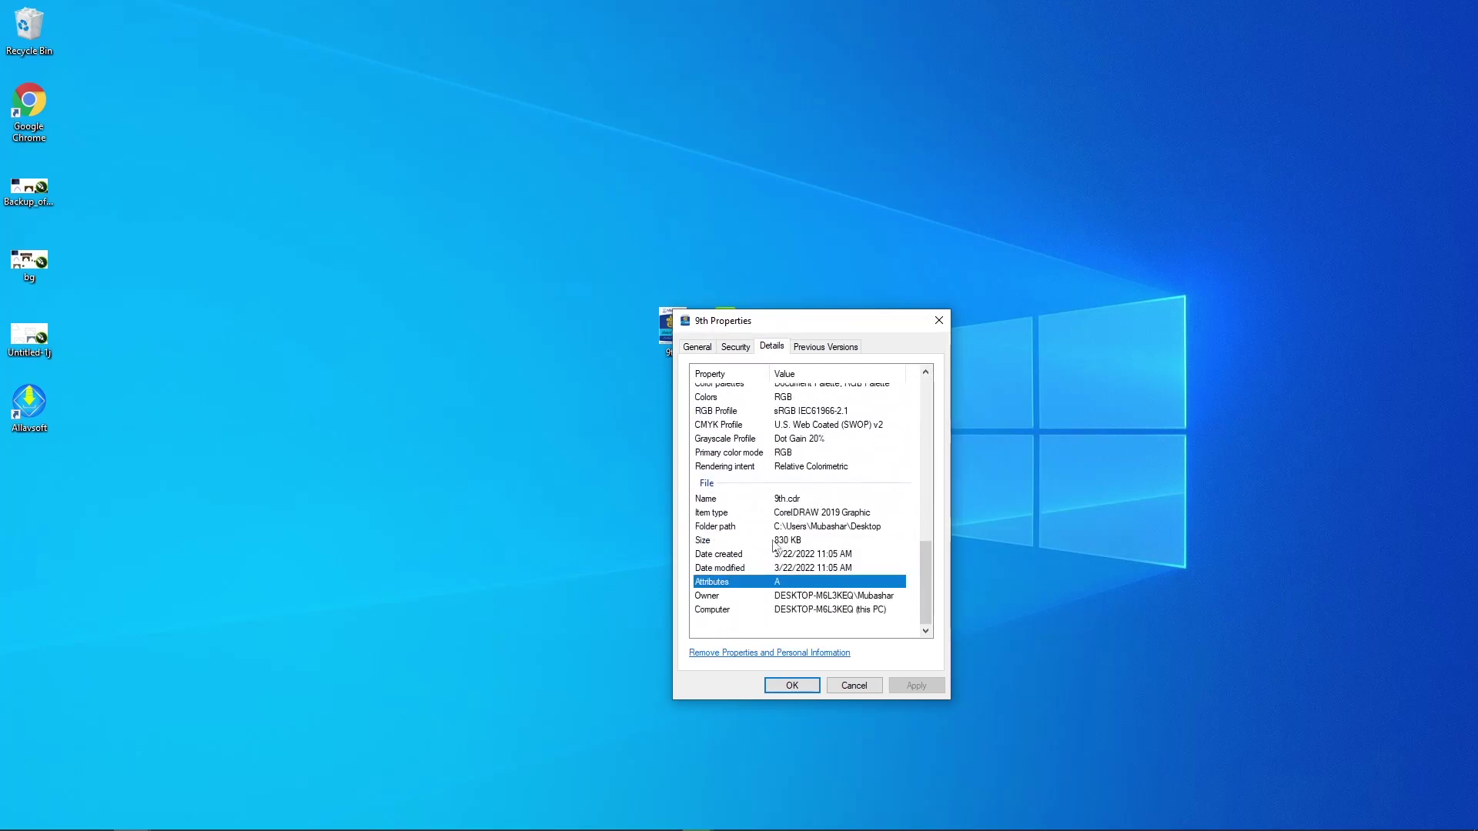
click(713, 351)
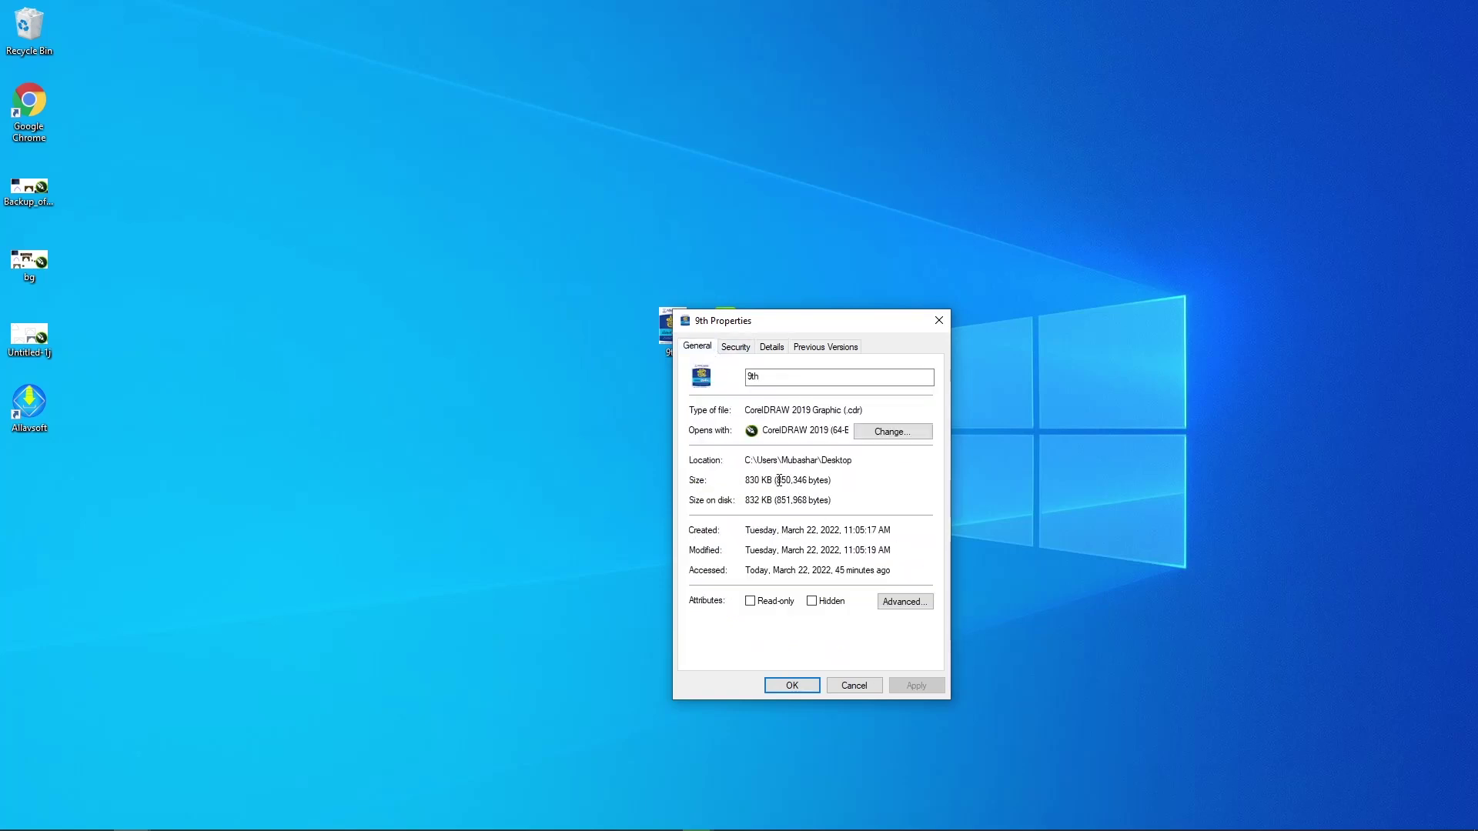
click(854, 685)
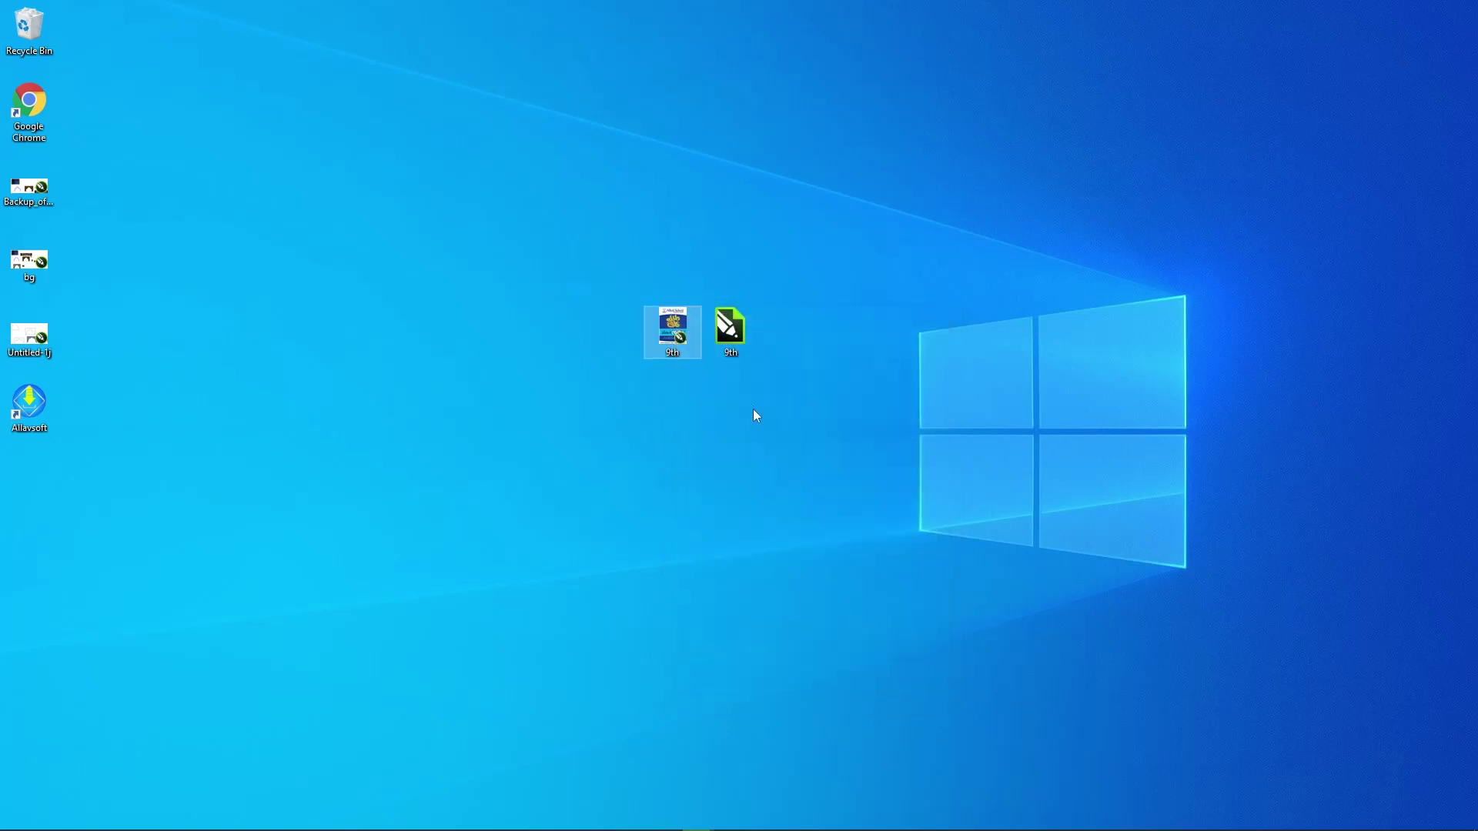
- Examine the file type and size in the properties of the exported 9th CMX file
click(726, 334)
right_click(726, 334)
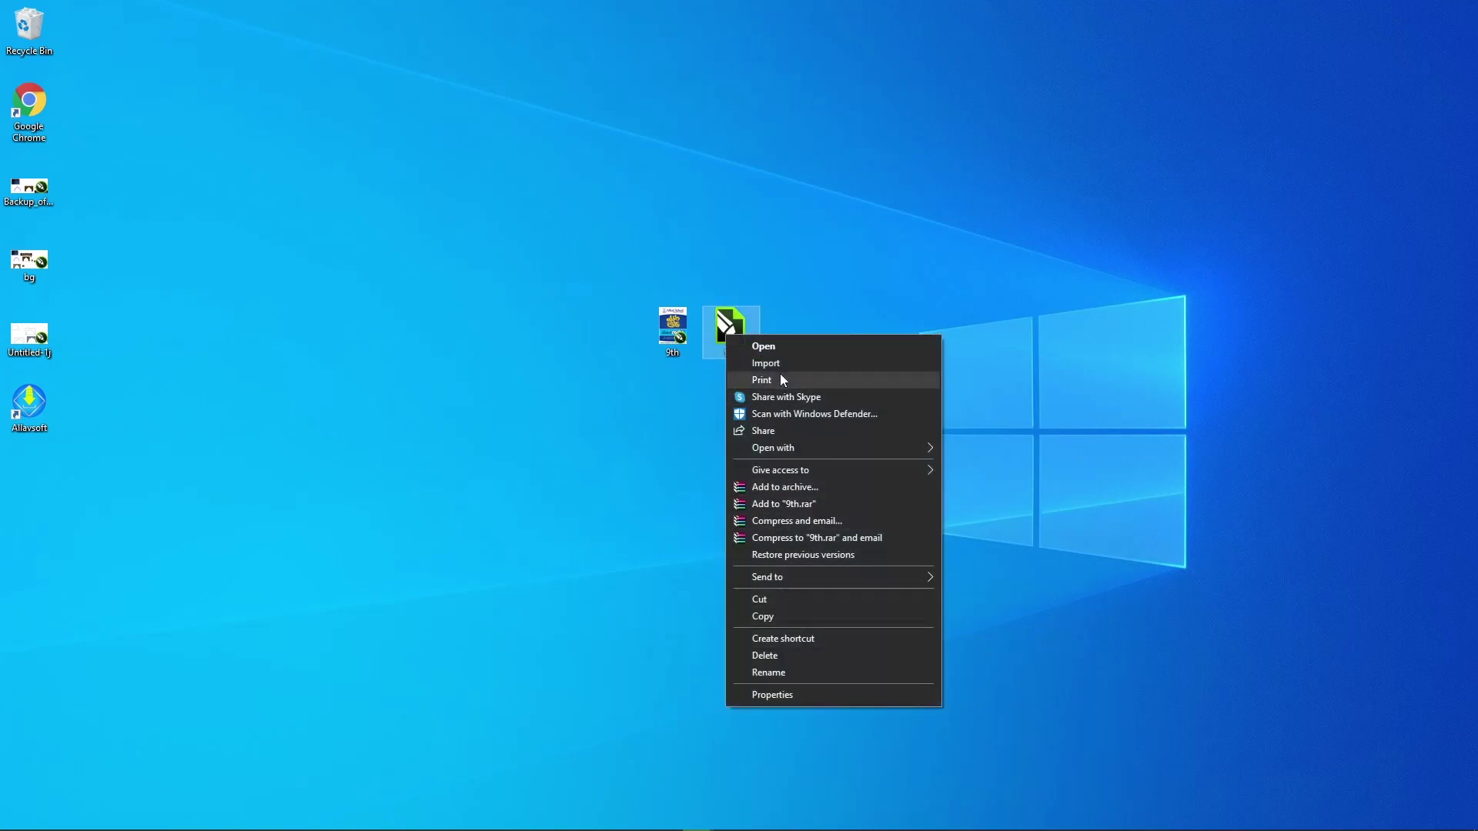
click(807, 697)
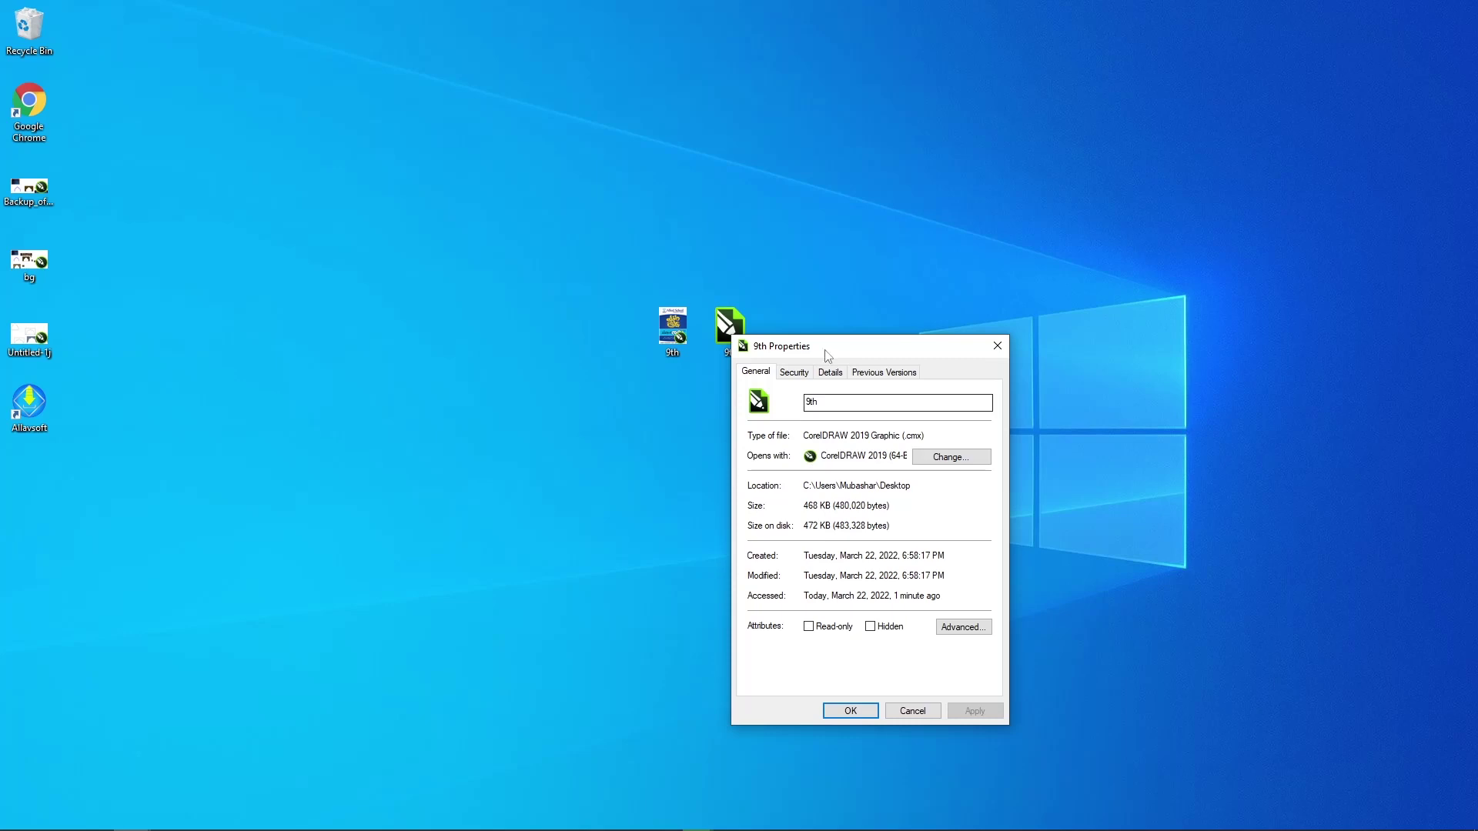
click(995, 347)
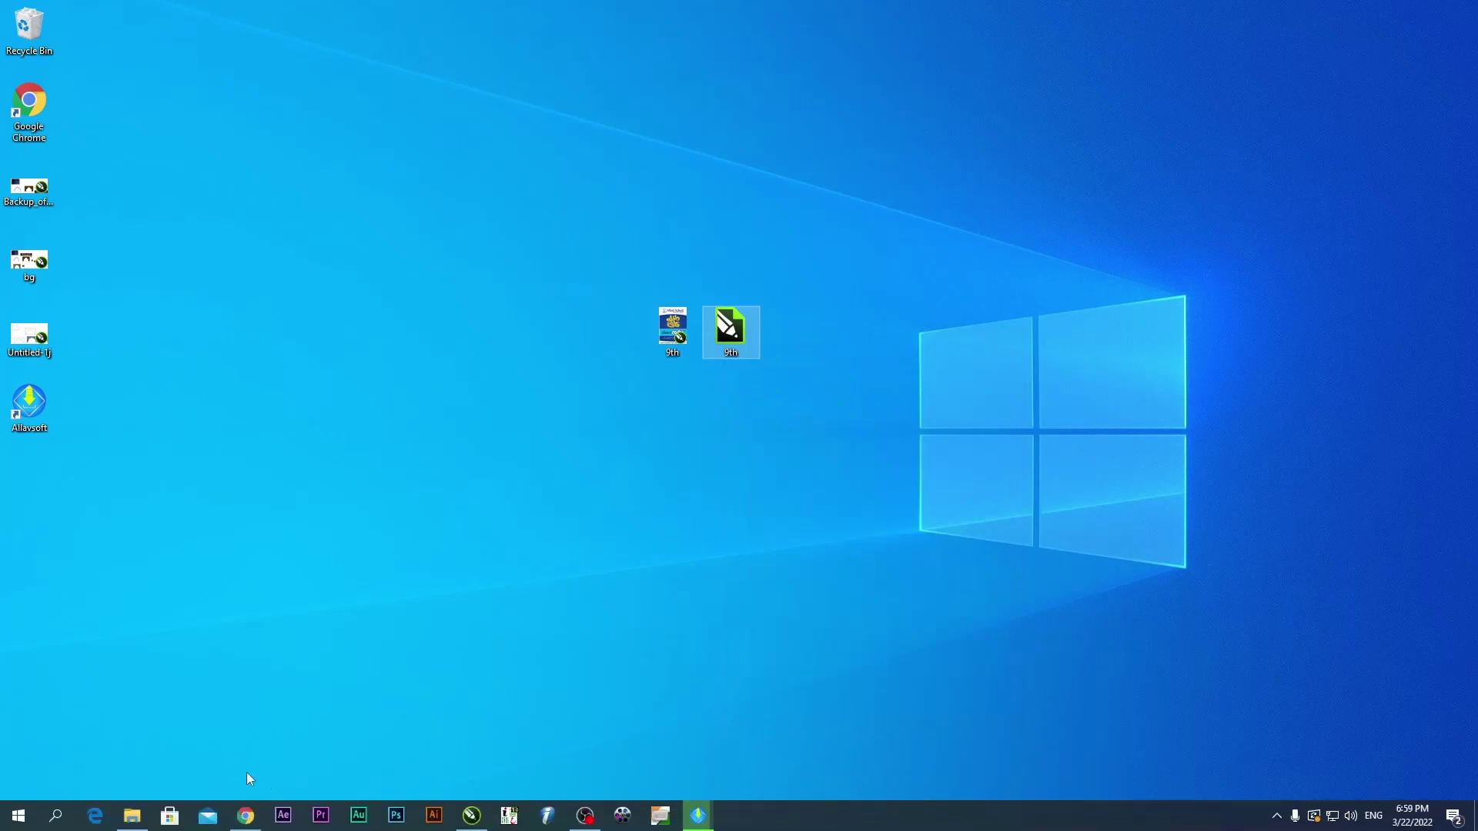
- Switch to CorelDRAW to close 9th.cdr, and open the exported 9th.cmx from the desktop
click(483, 814)
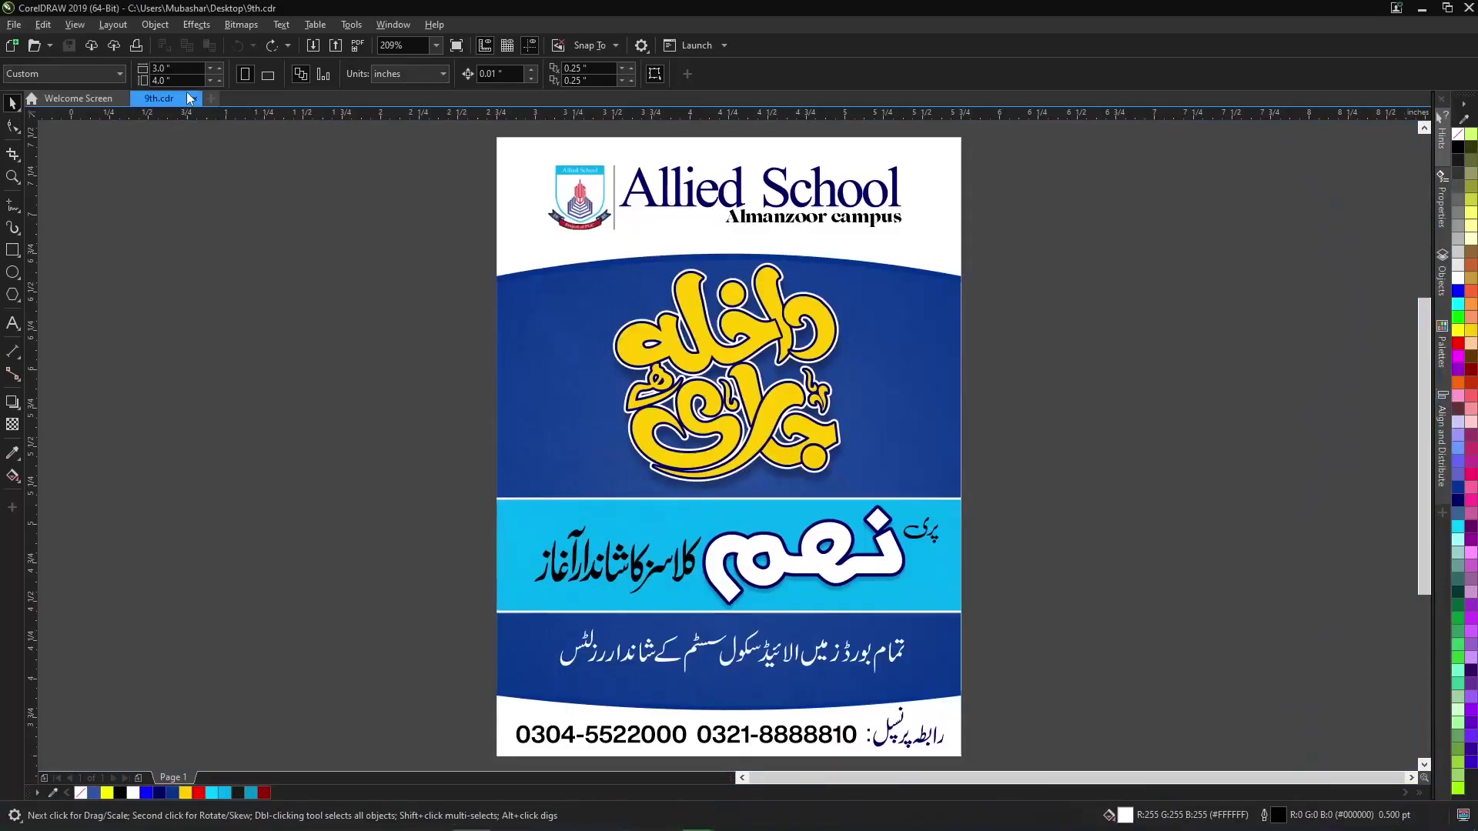
click(194, 98)
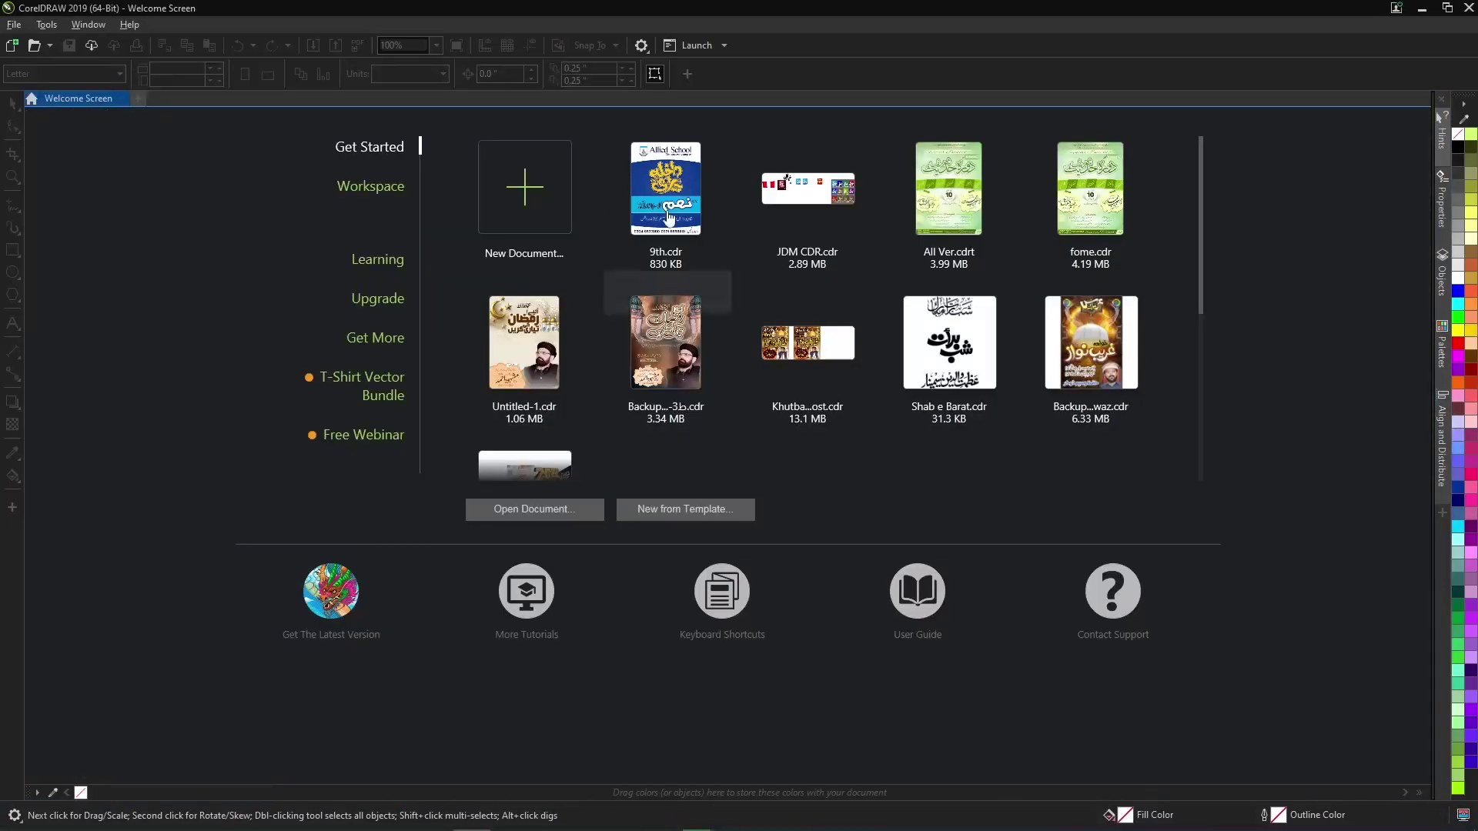
click(482, 815)
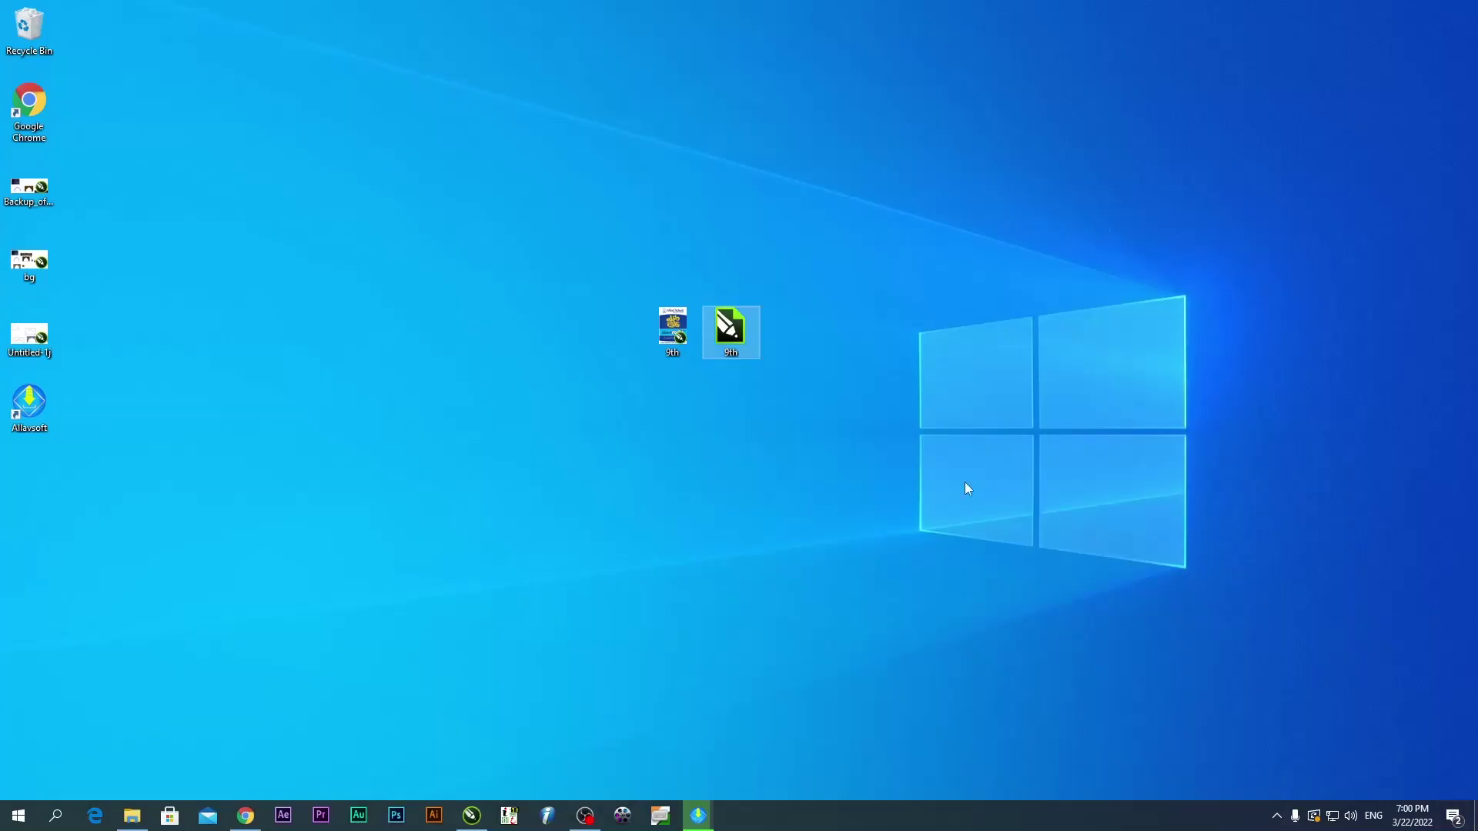
double_click(739, 326)
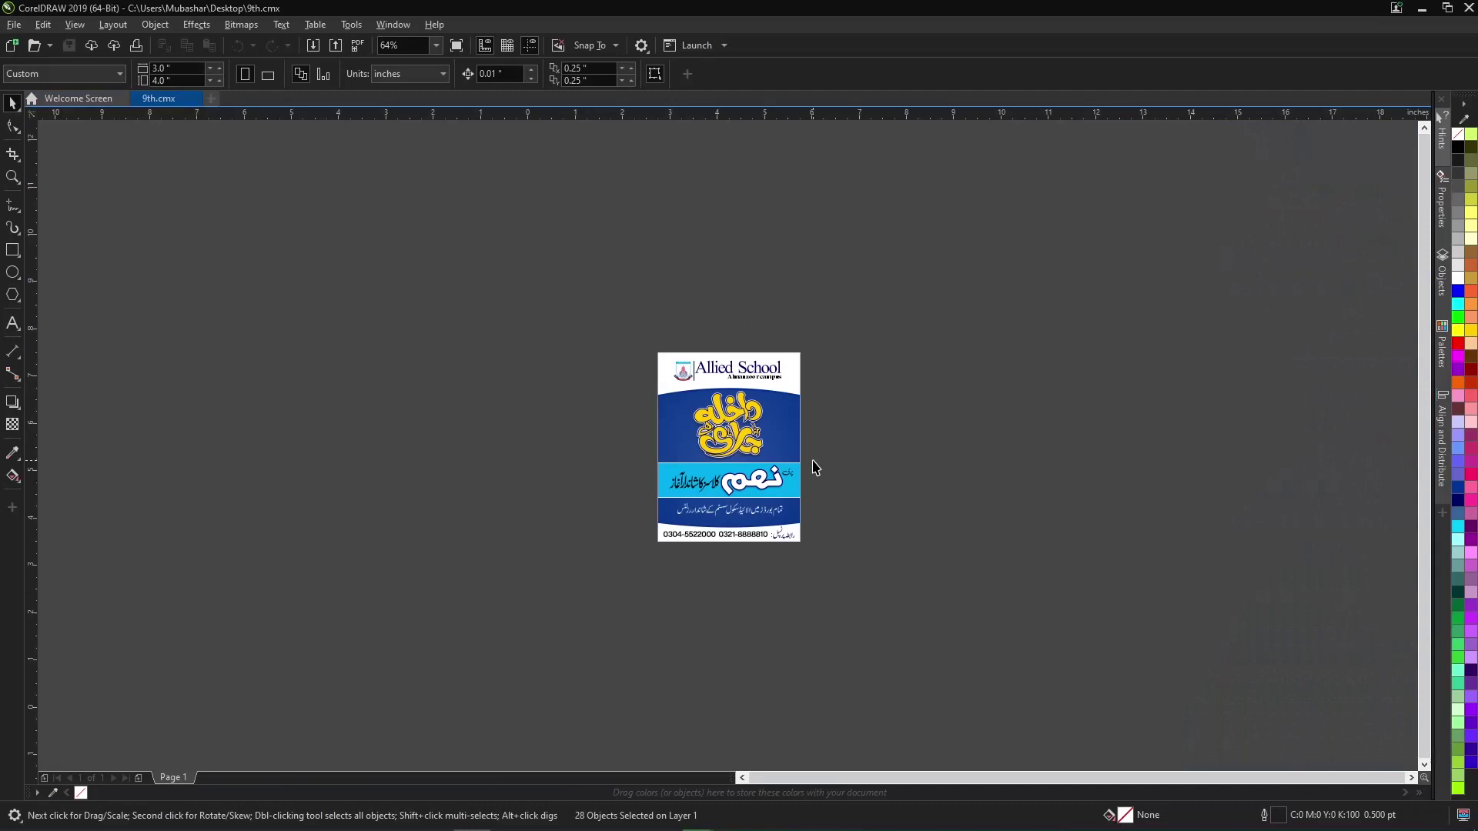
key(shift+F2)
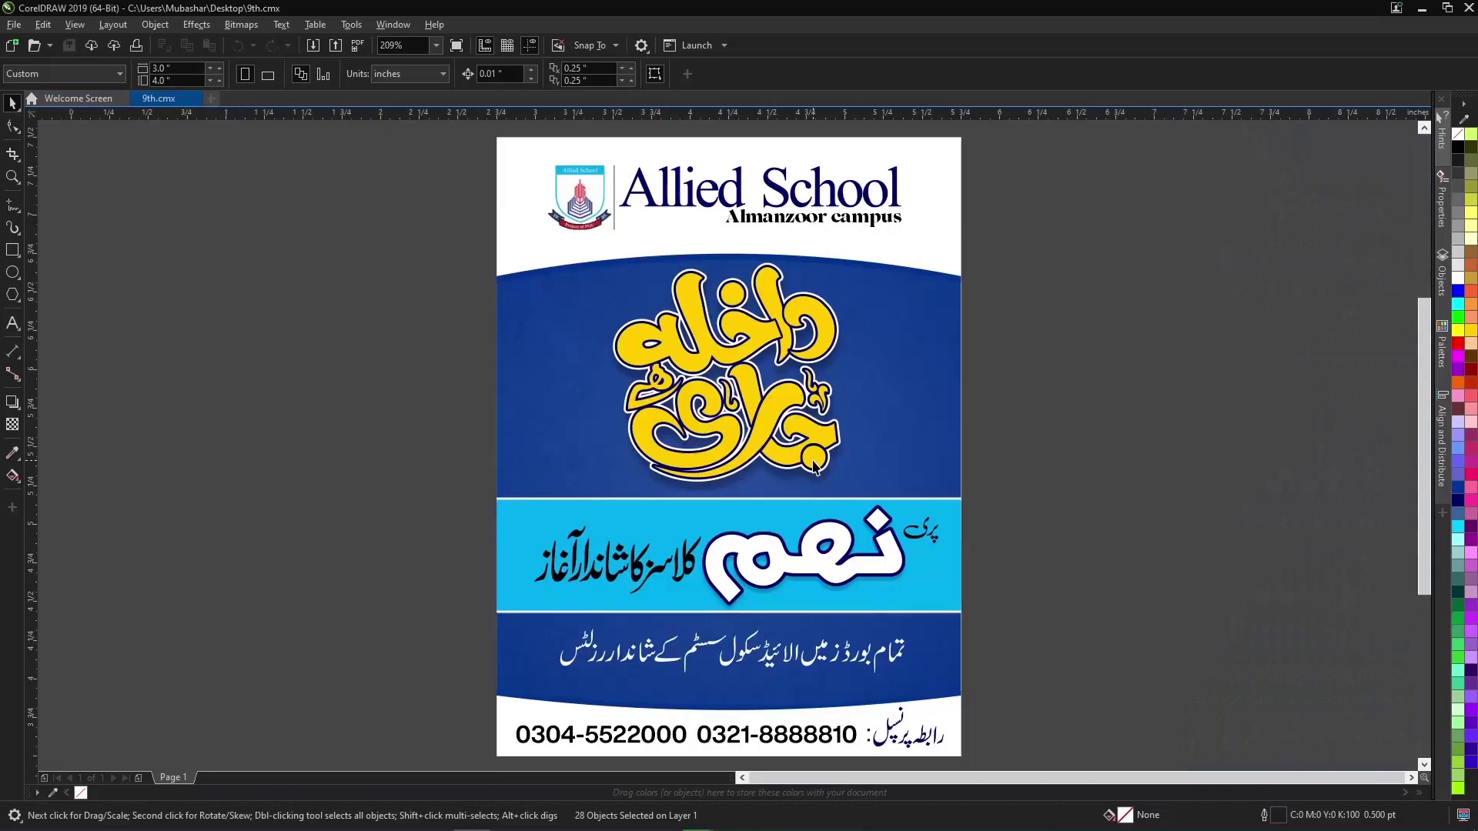